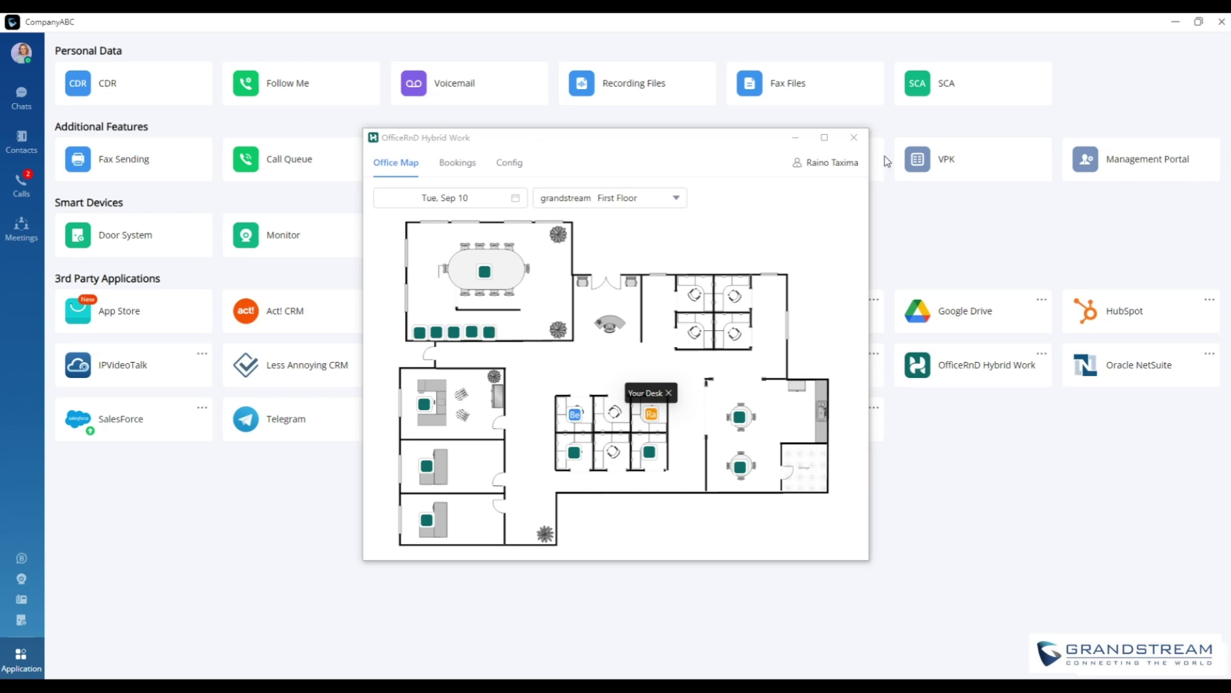
Maximize the add-in, show the office map for Wed, Sep 11, and start a New Booking for Hotdesk 1-4
{"action": "left_click", "coordinate": [826, 143]}
{"action": "left_click", "coordinate": [825, 139]}
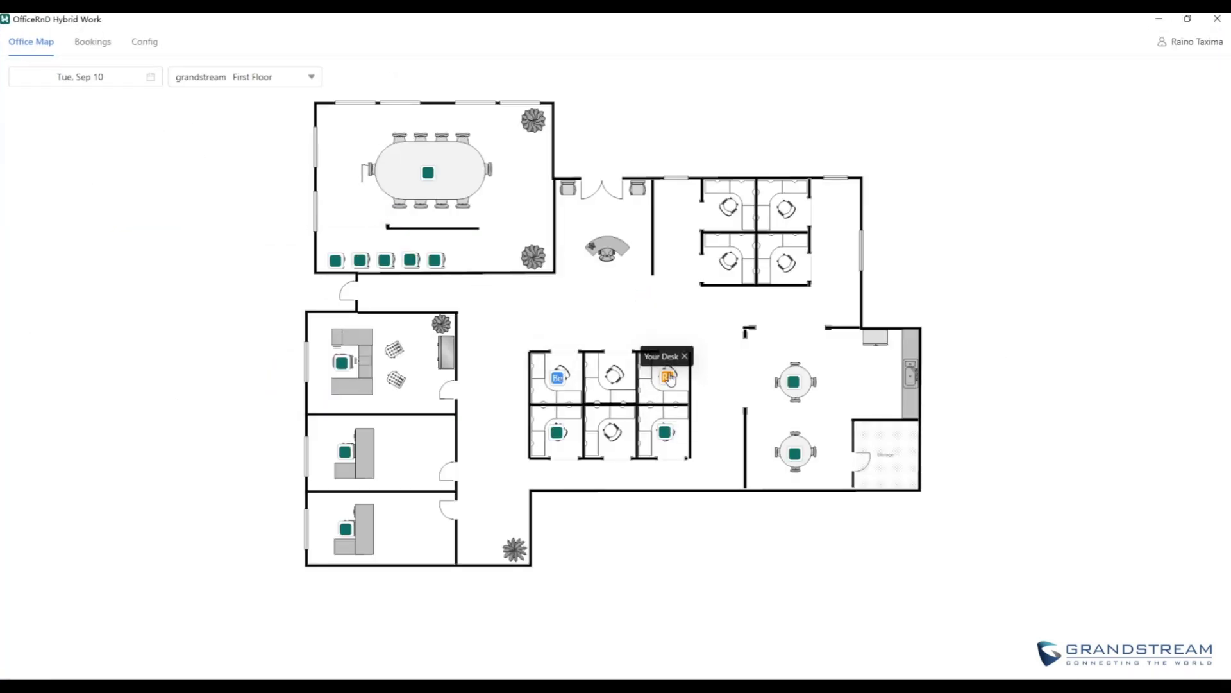
{"action": "left_click", "coordinate": [71, 77]}
{"action": "left_click", "coordinate": [101, 178]}
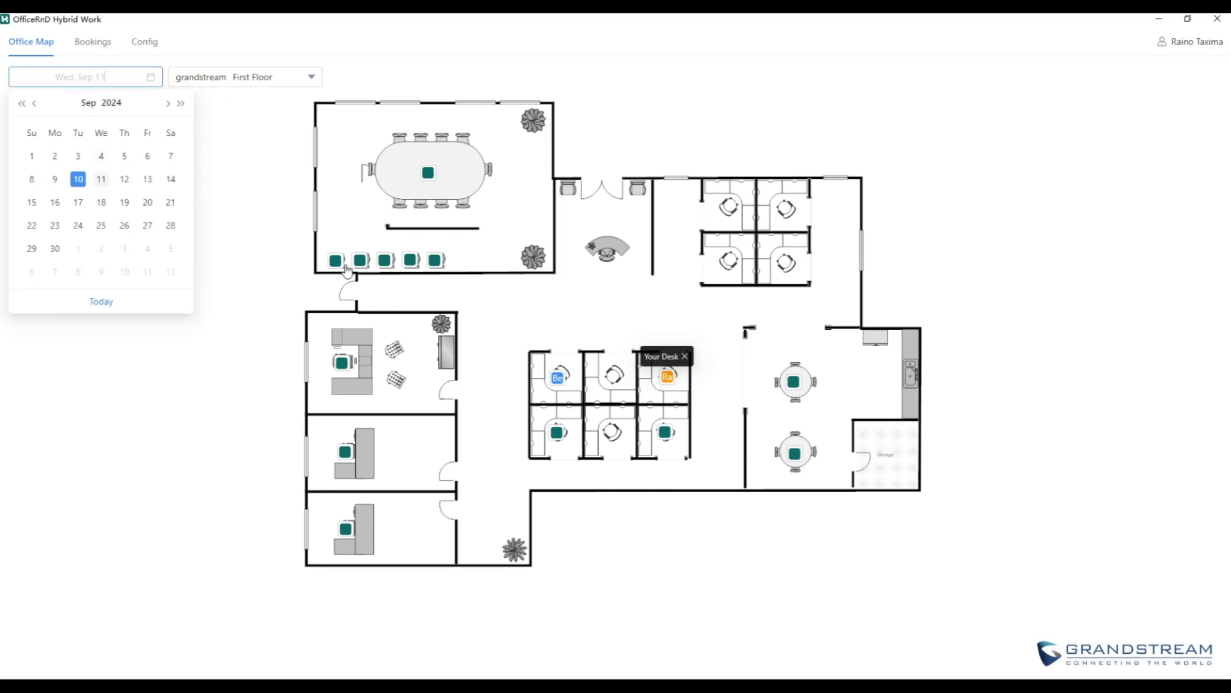
{"action": "left_click", "coordinate": [670, 378]}
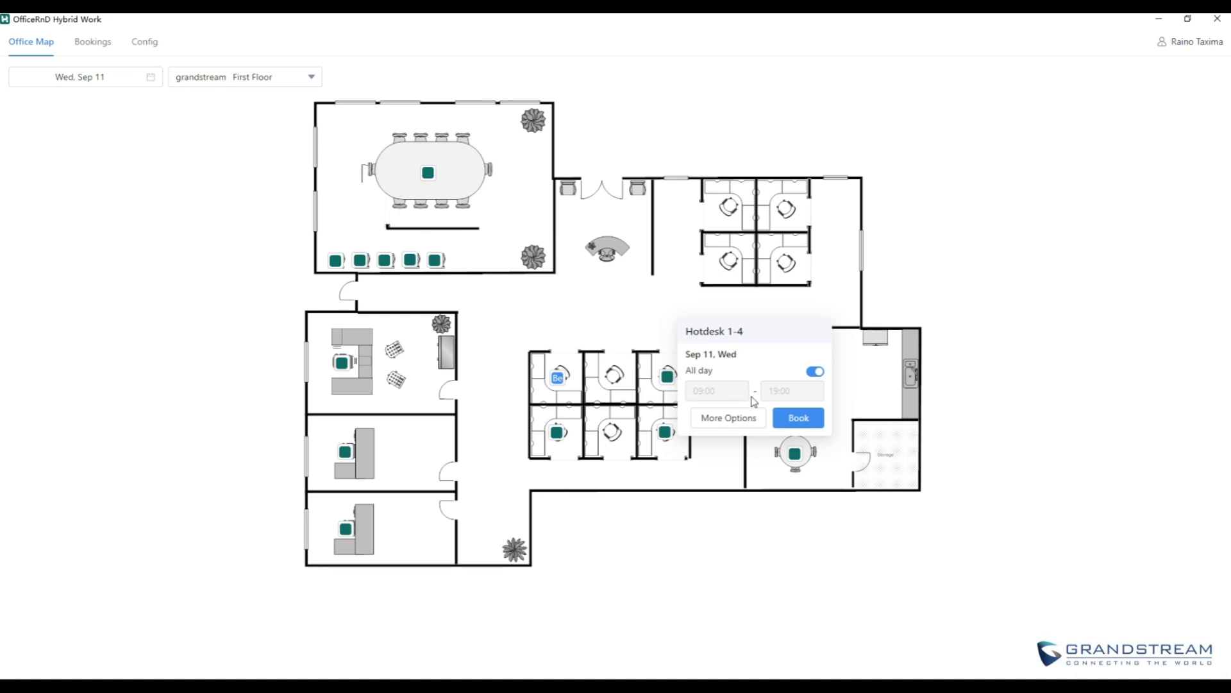
{"action": "left_click", "coordinate": [737, 418]}
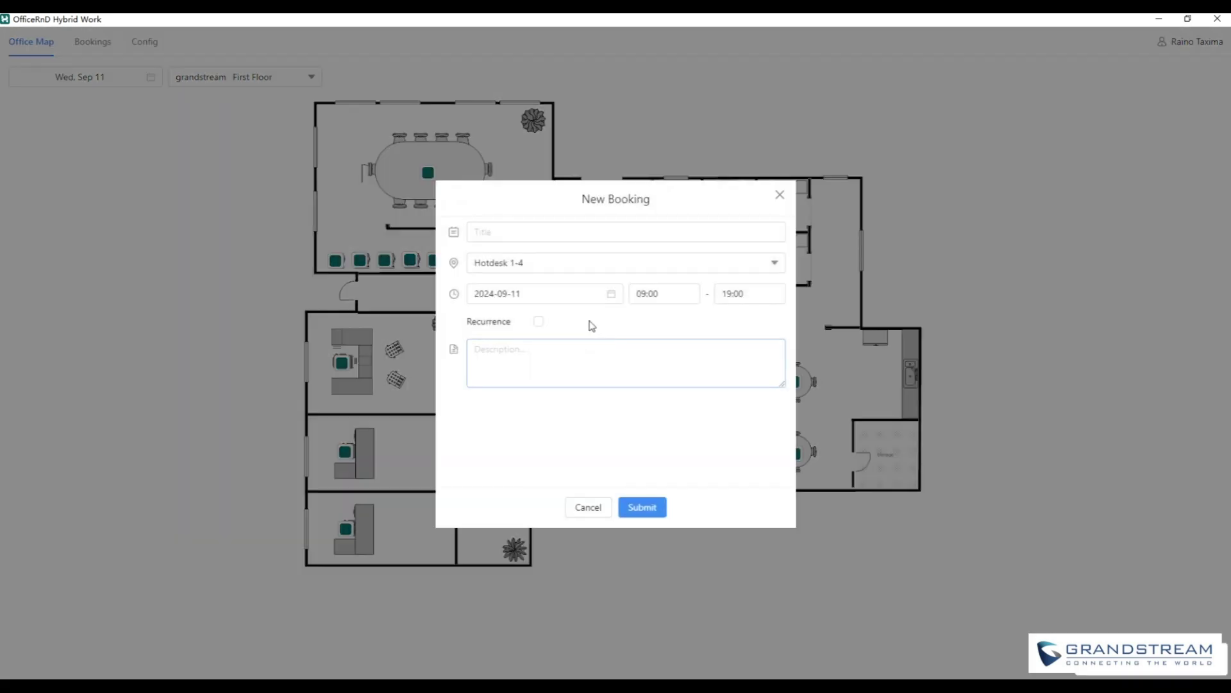
Change the booking end time to 16:00, title it 'test', and submit
{"action": "left_click", "coordinate": [737, 294]}
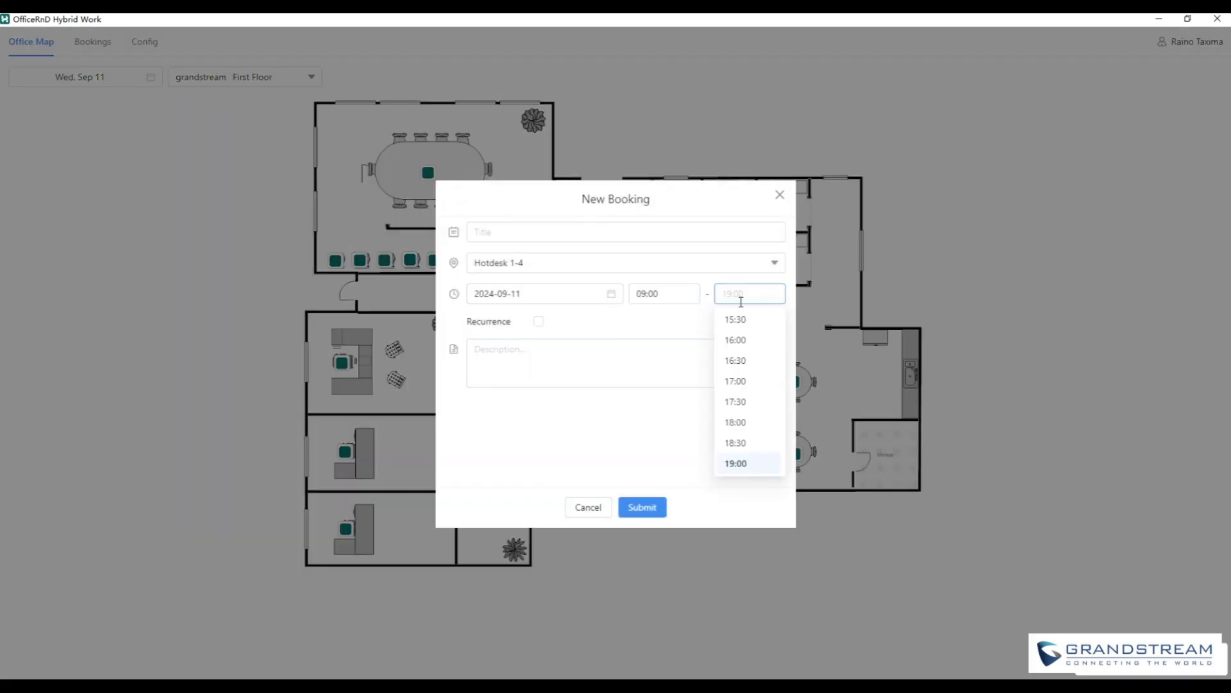
{"action": "left_click", "coordinate": [747, 341]}
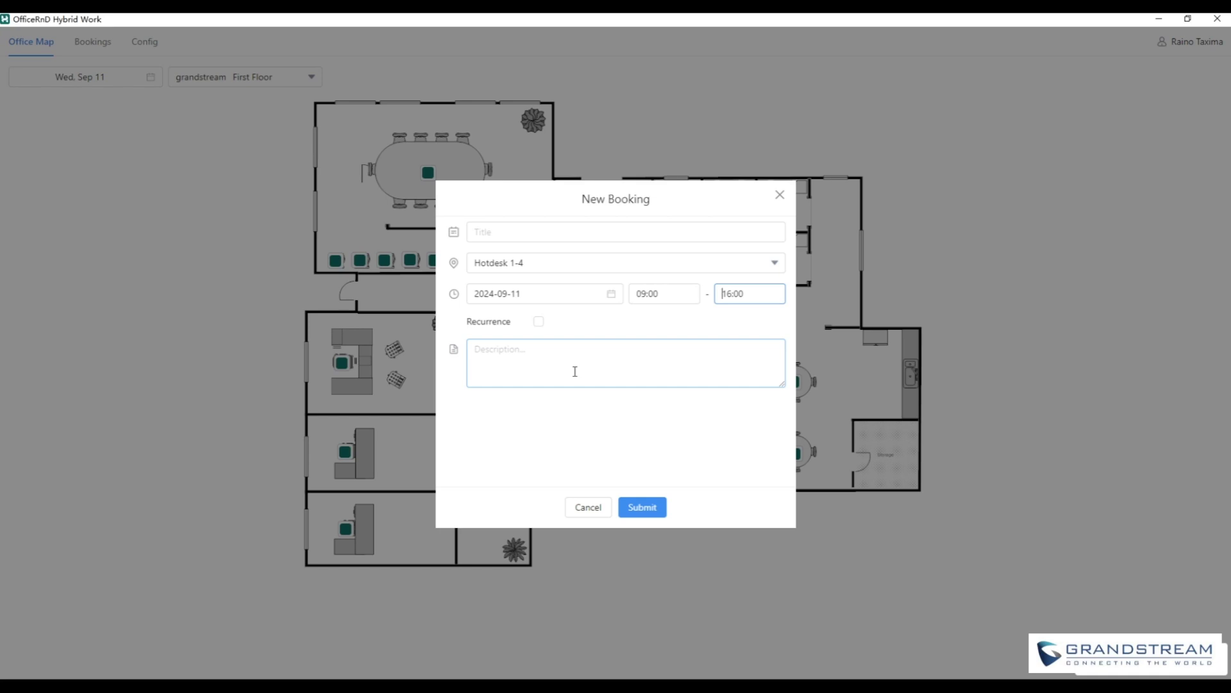
{"action": "left_click", "coordinate": [536, 229]}
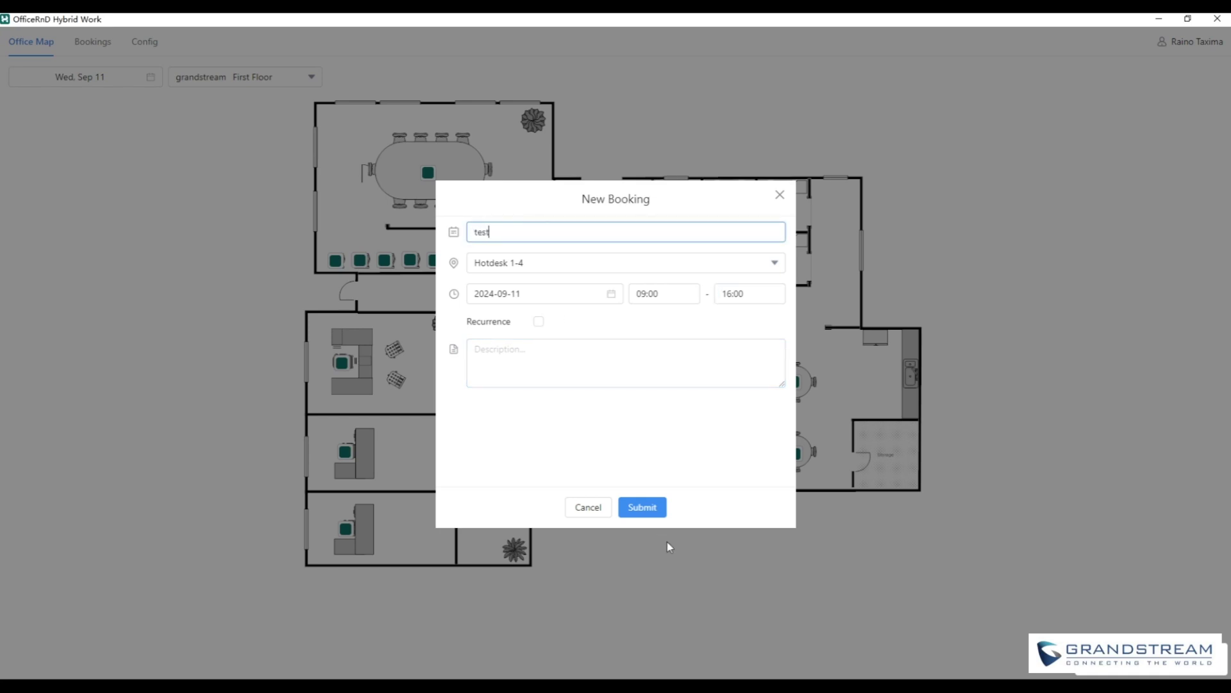
{"action": "left_click", "coordinate": [649, 511]}
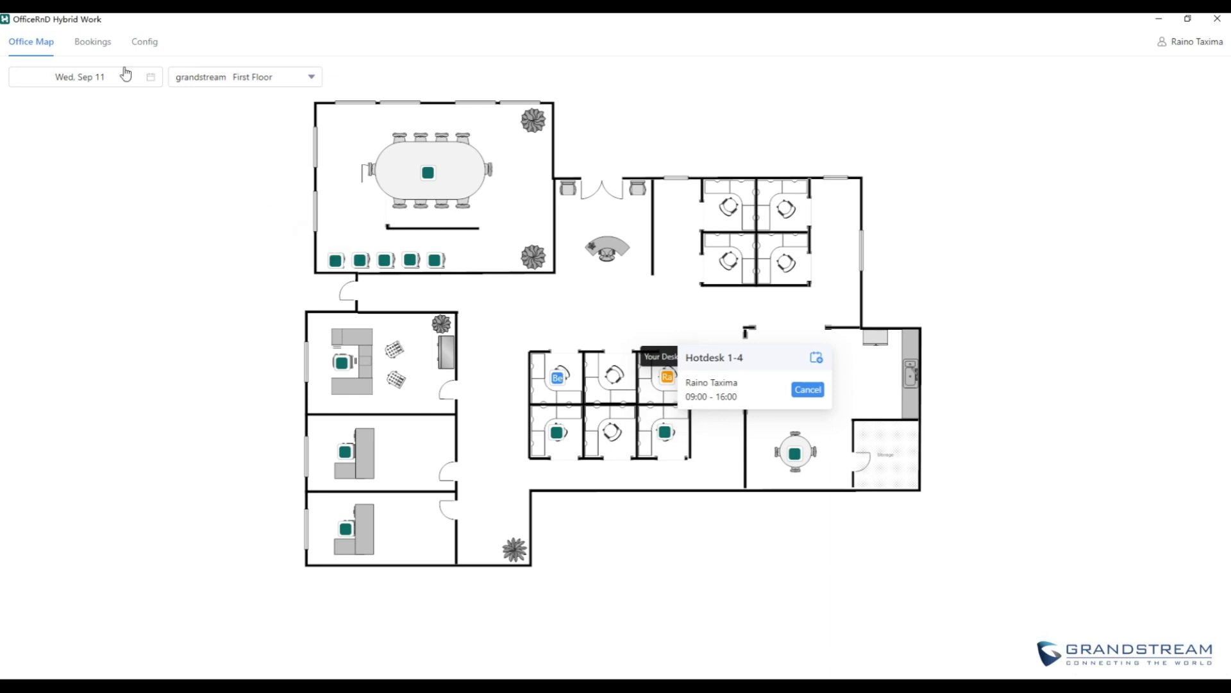
List bookings for all teammates, return to the office map, and select the add-in's unassigned-account notice text
{"action": "left_click", "coordinate": [92, 46]}
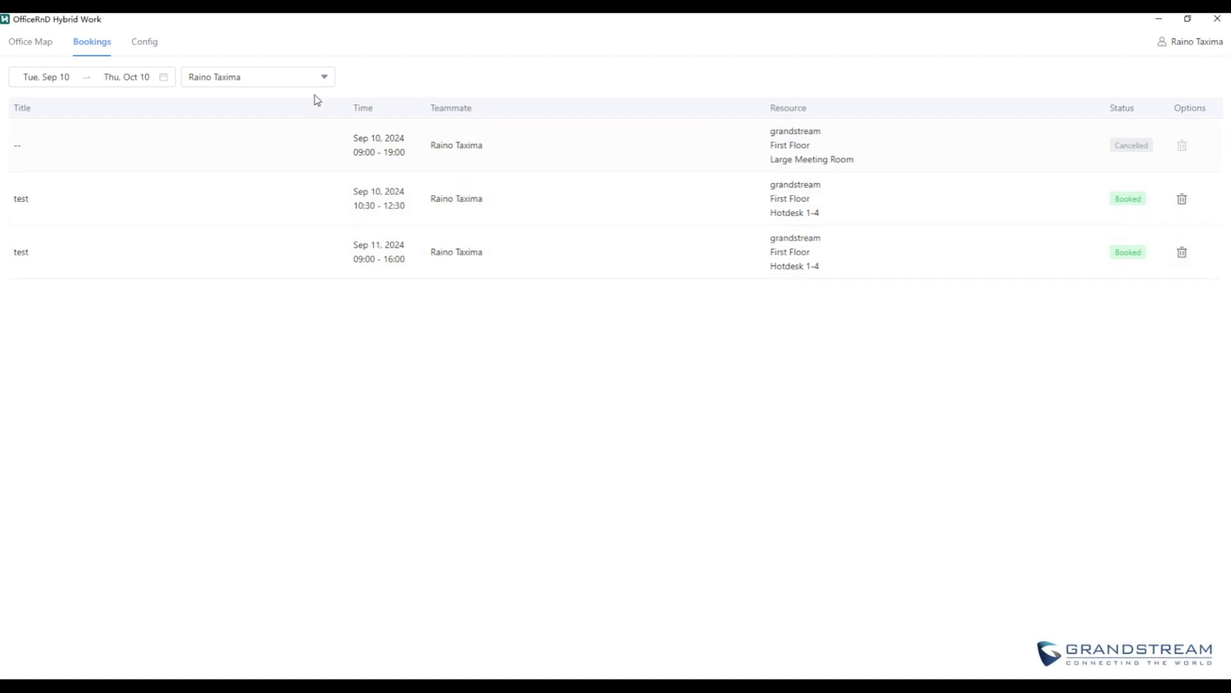
{"action": "left_click", "coordinate": [324, 78]}
{"action": "left_click", "coordinate": [205, 102]}
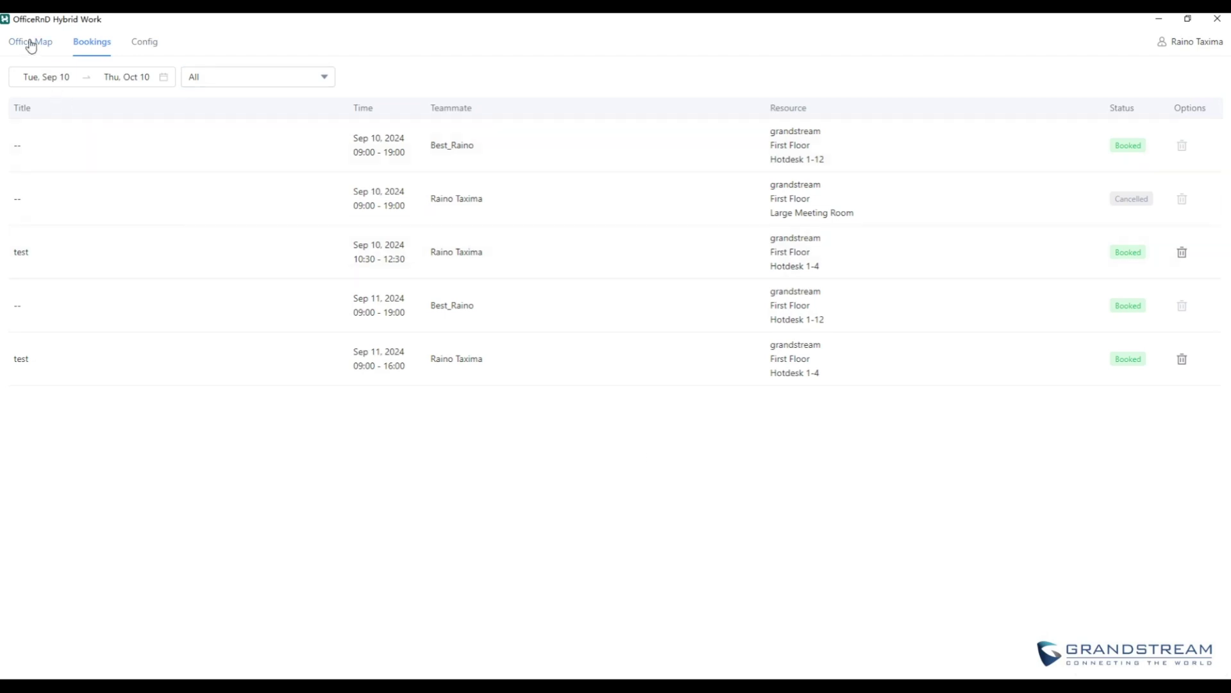
{"action": "left_click", "coordinate": [30, 43]}
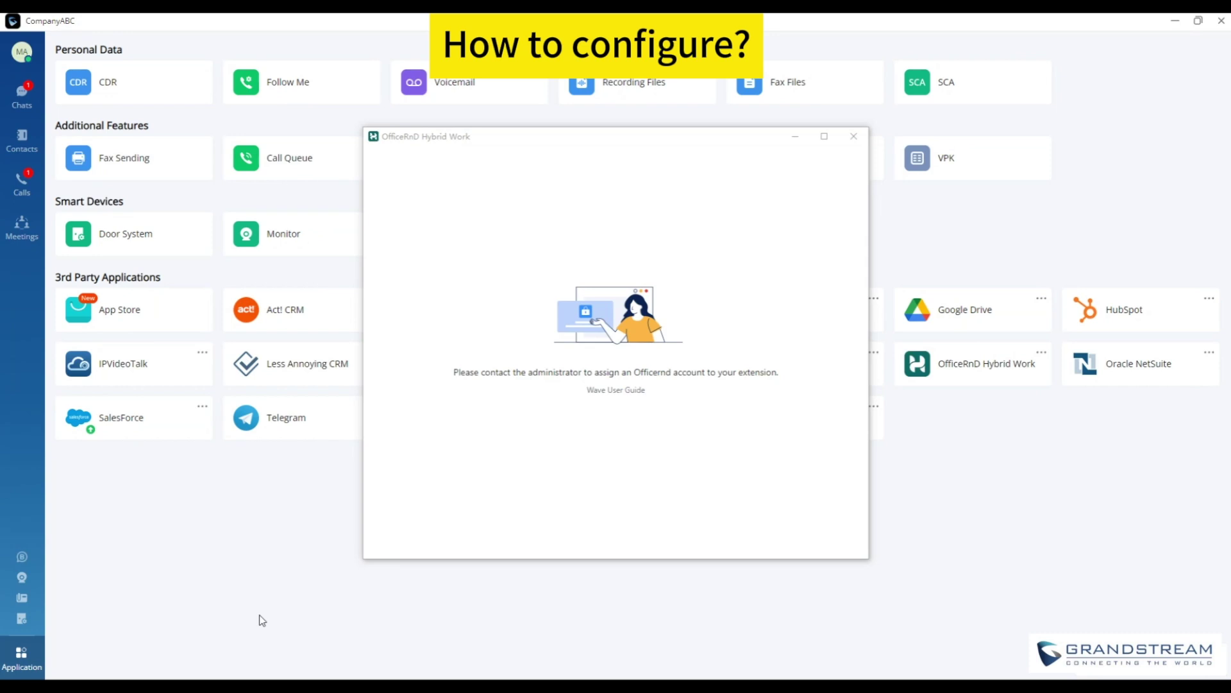
{"action": "left_click_drag", "start_coordinate": [517, 373], "coordinate": [797, 383]}
Log in to the UCM6304 portal and set extension 1001's User Portal/Wave Privileges to Wave Administrator
{"action": "left_click", "coordinate": [504, 458]}
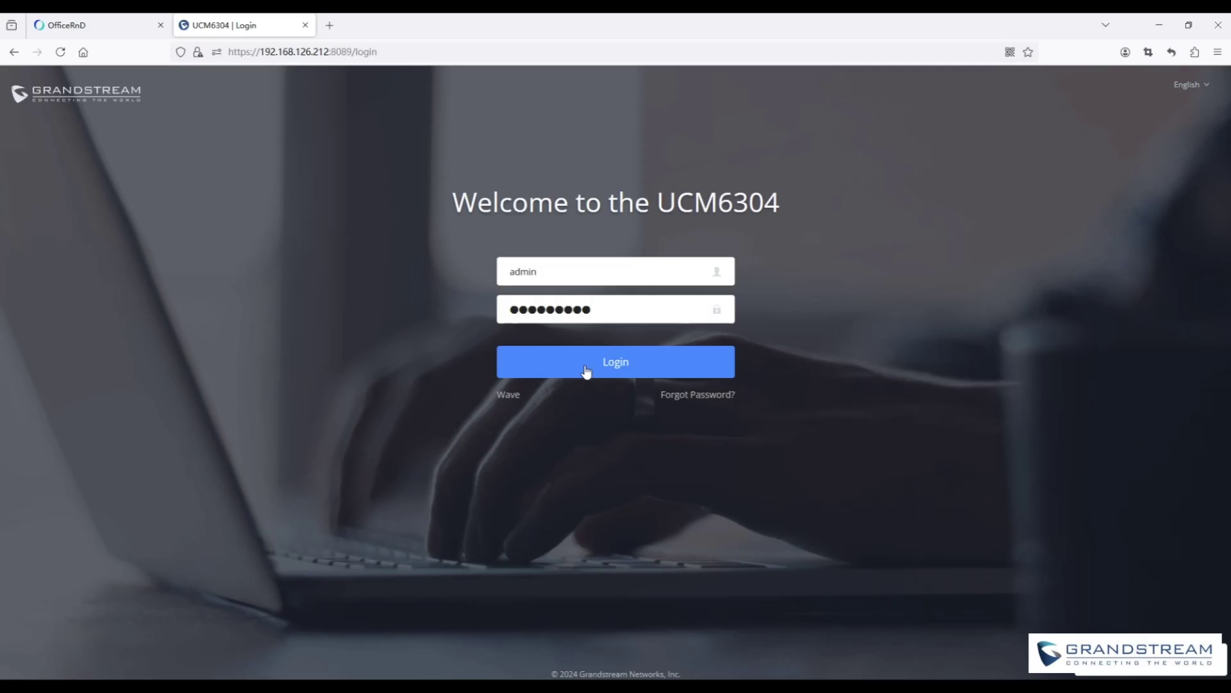
{"action": "left_click", "coordinate": [586, 371]}
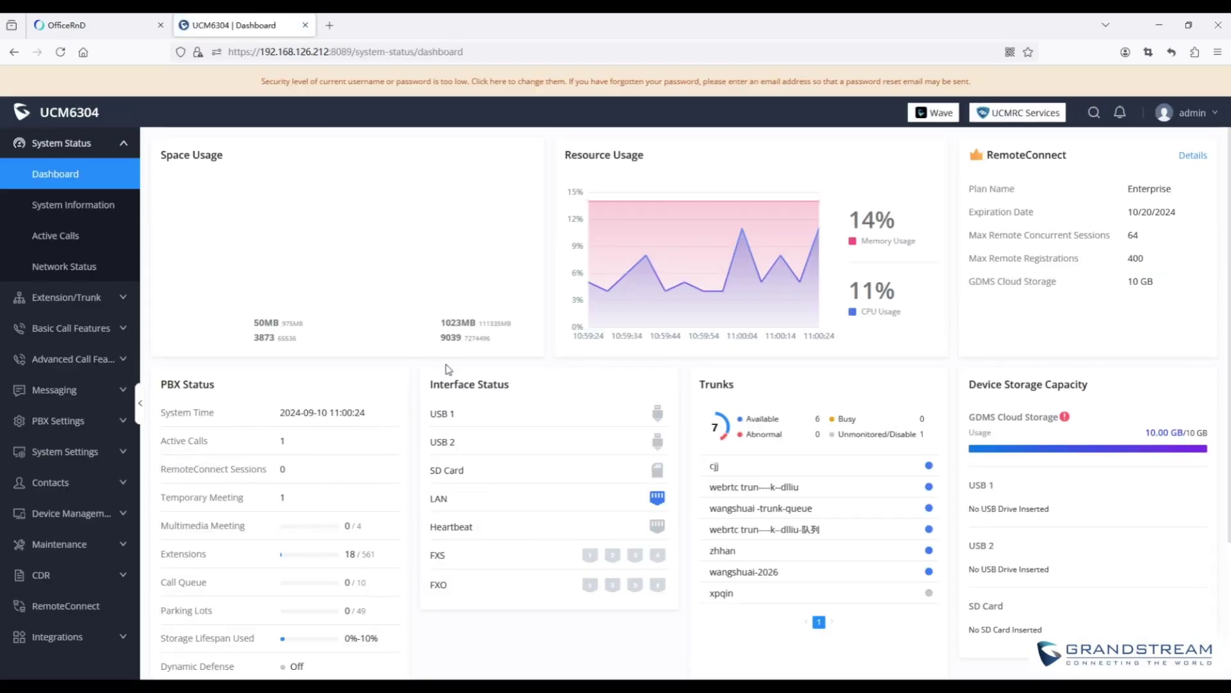
{"action": "left_click", "coordinate": [50, 309]}
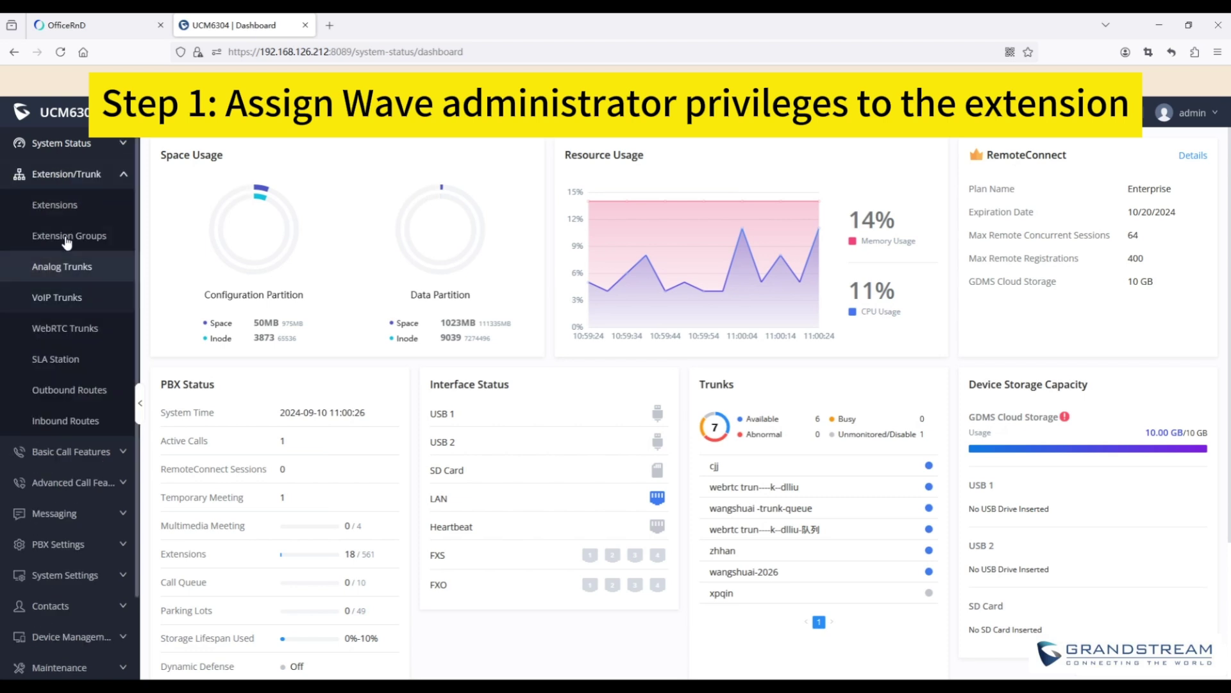
{"action": "left_click", "coordinate": [54, 204]}
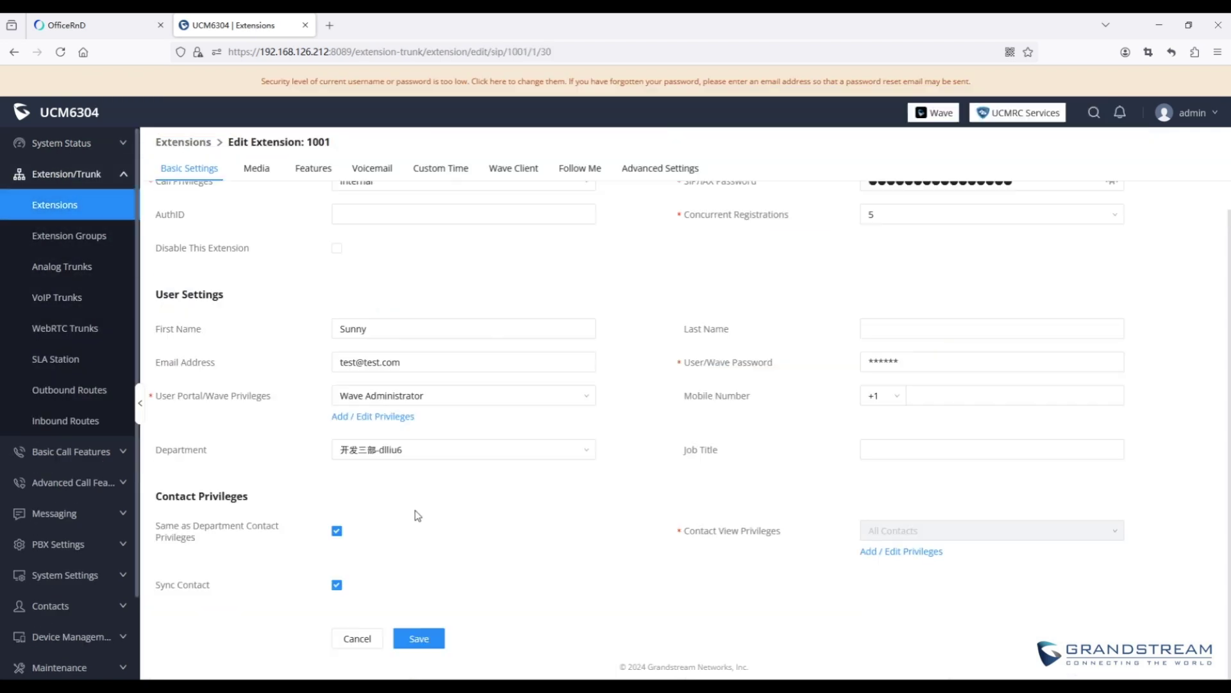
{"action": "left_click", "coordinate": [456, 396]}
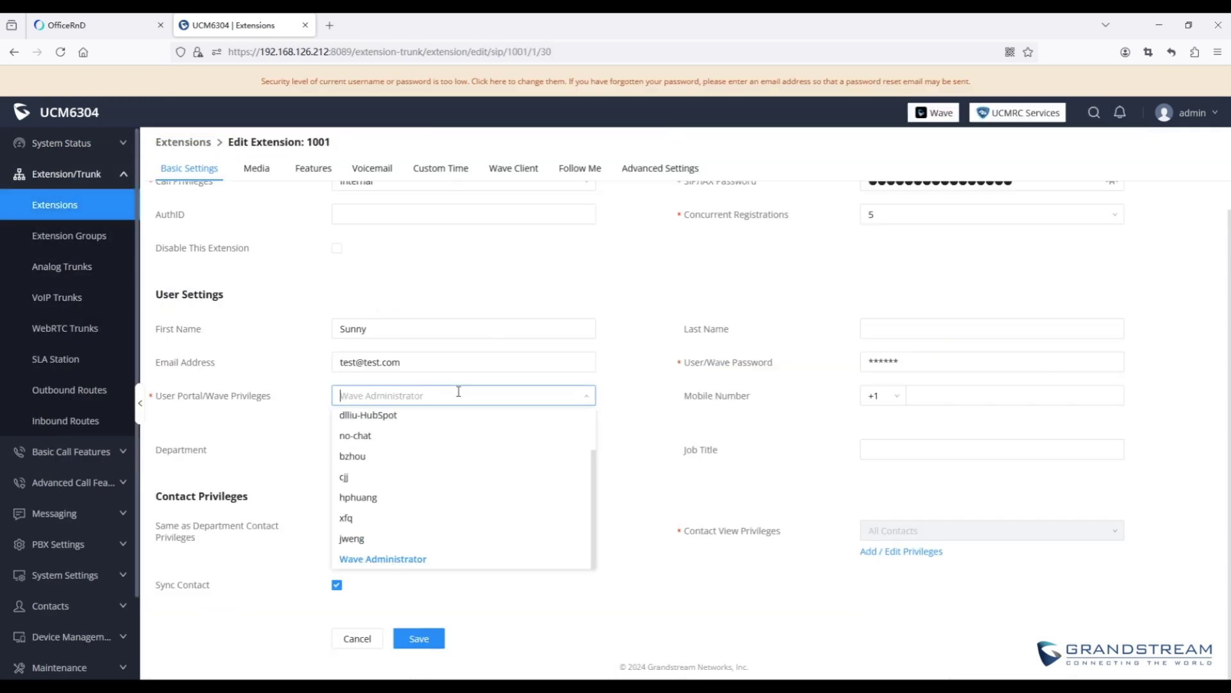
{"action": "left_click", "coordinate": [389, 560]}
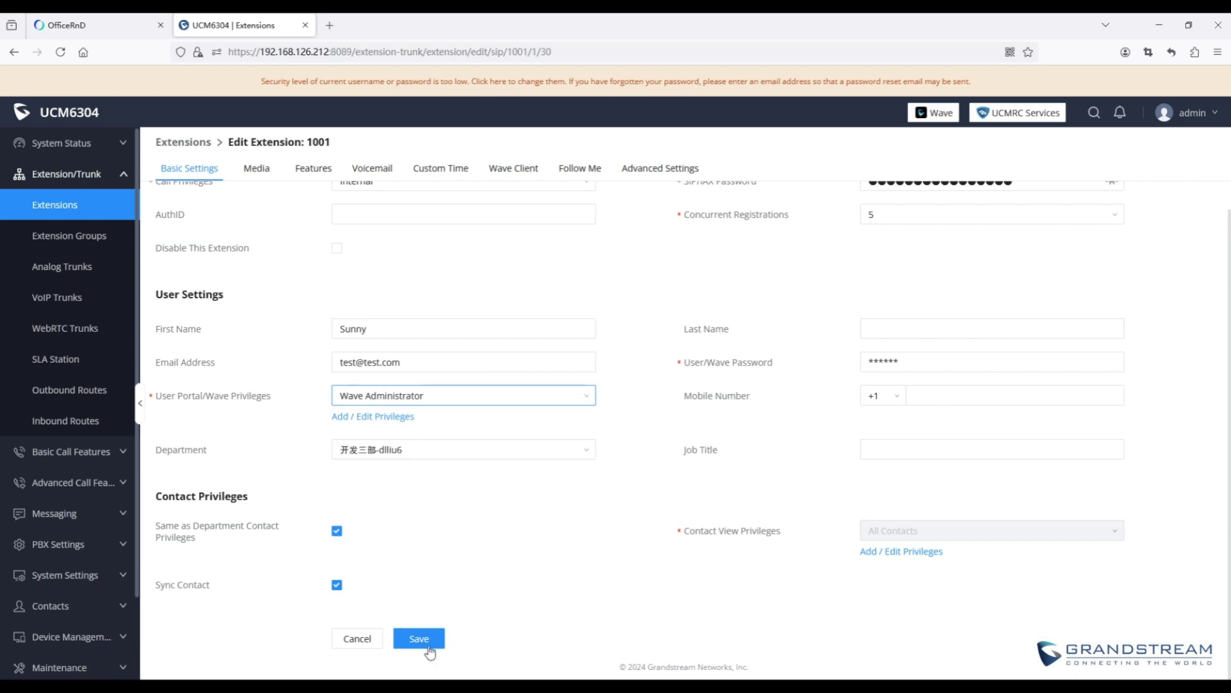
Save extension 1001's privileges, then open the OfficeRnD Hybrid Work add-in at its Client ID field
{"action": "left_click", "coordinate": [423, 640]}
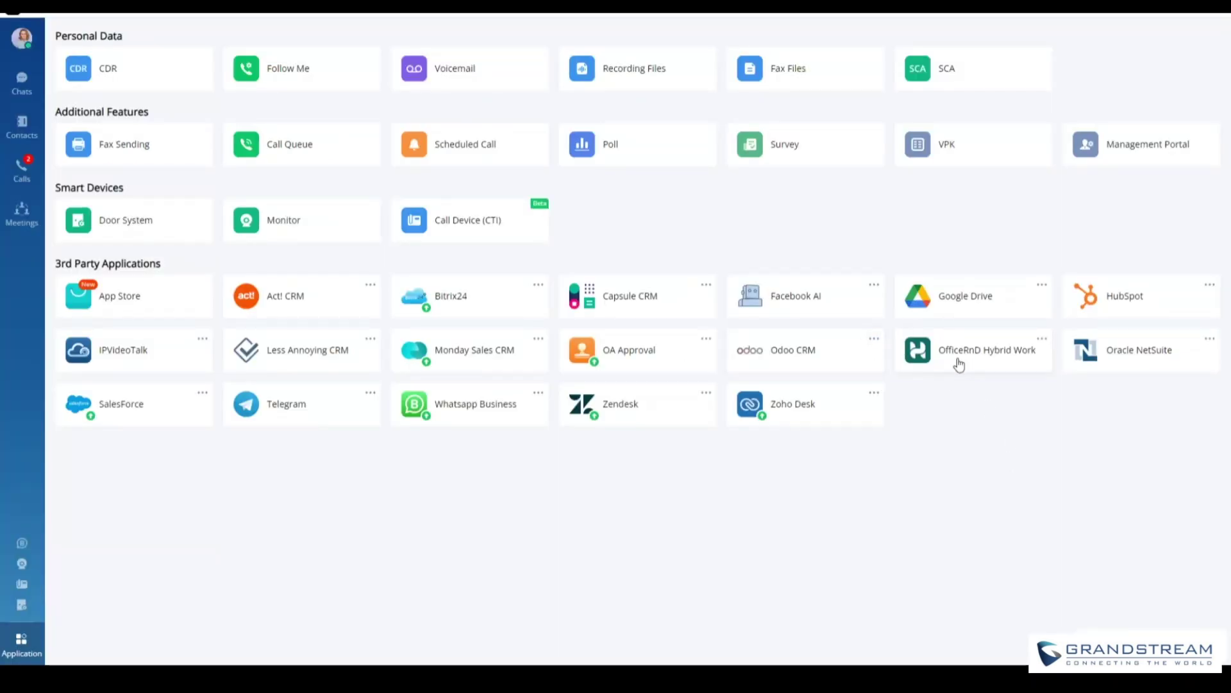
{"action": "left_click", "coordinate": [972, 354]}
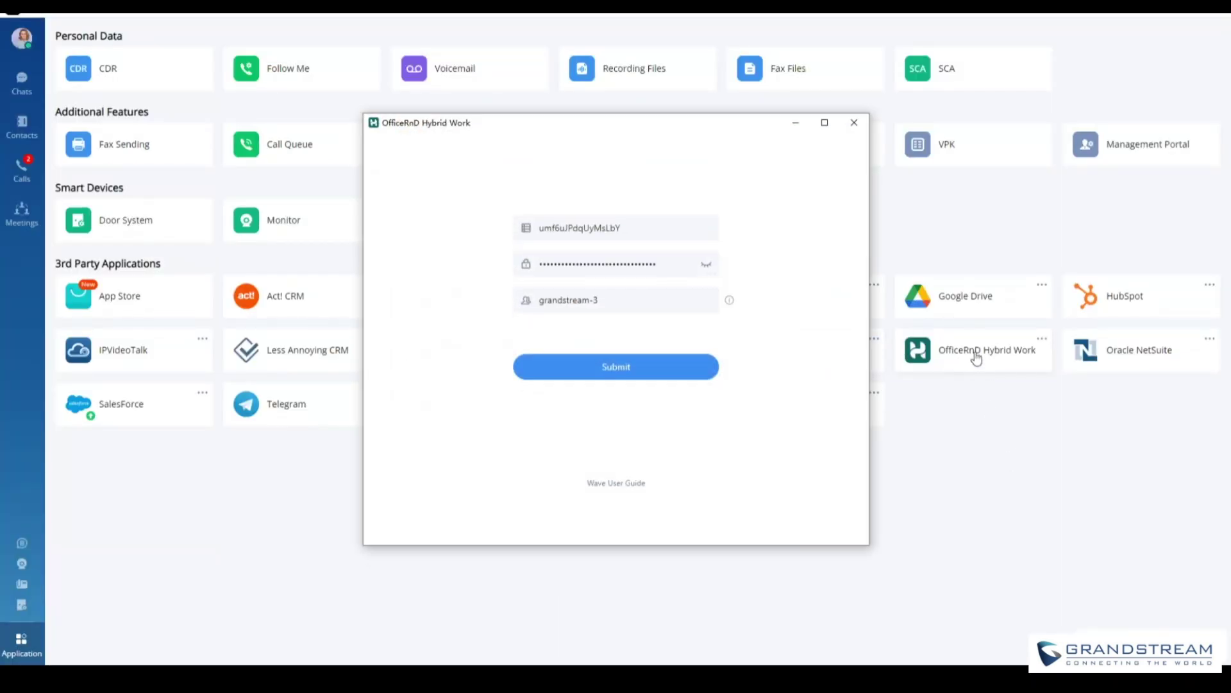
{"action": "left_click", "coordinate": [567, 225]}
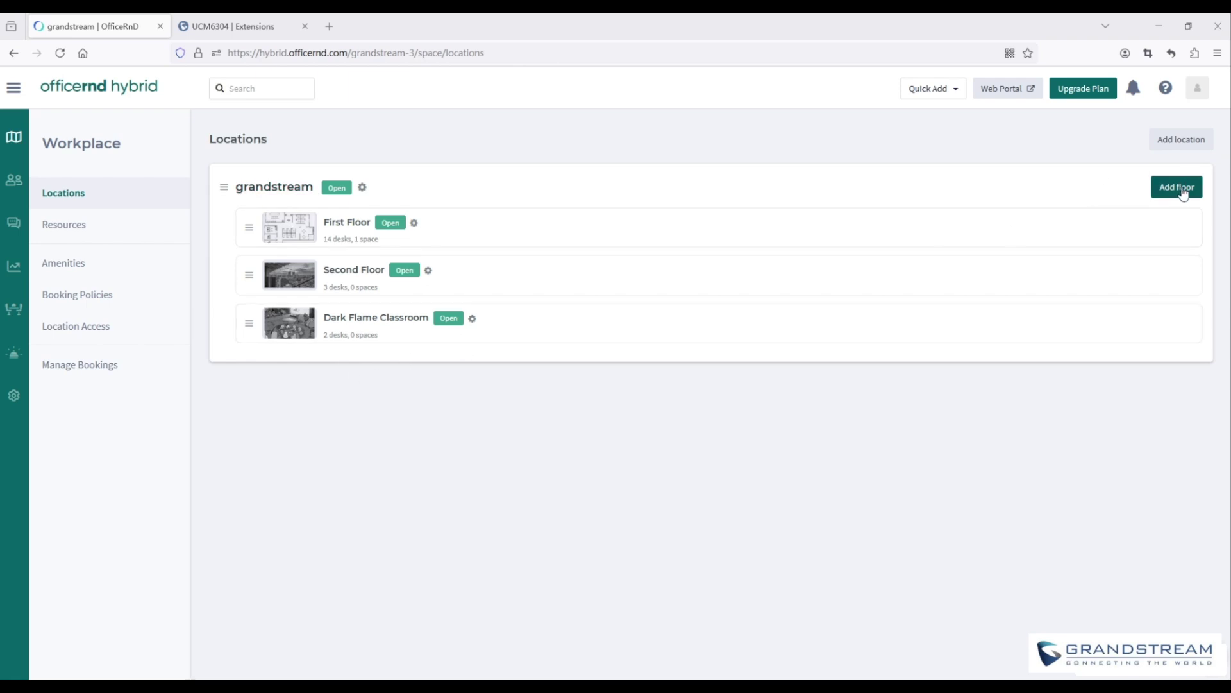
Dismiss the Add floor form, view the First Floor floorplan's desks, then go to People
{"action": "left_click", "coordinate": [1182, 191]}
{"action": "left_click", "coordinate": [743, 268]}
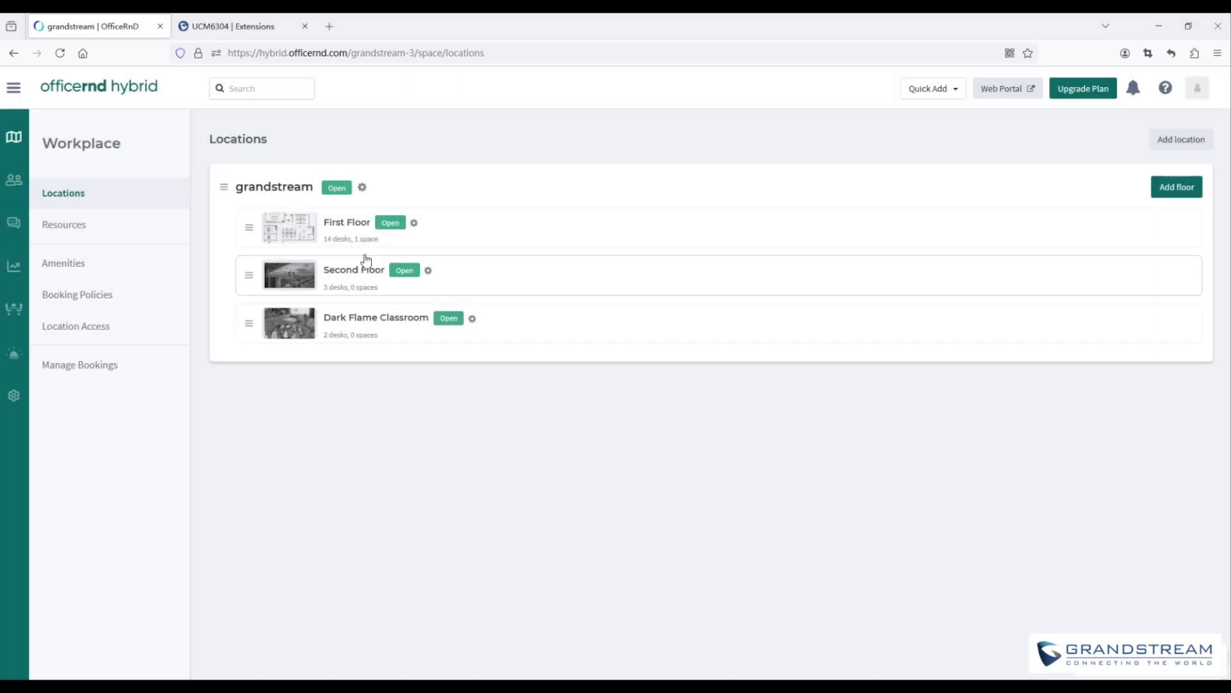
{"action": "left_click", "coordinate": [347, 223]}
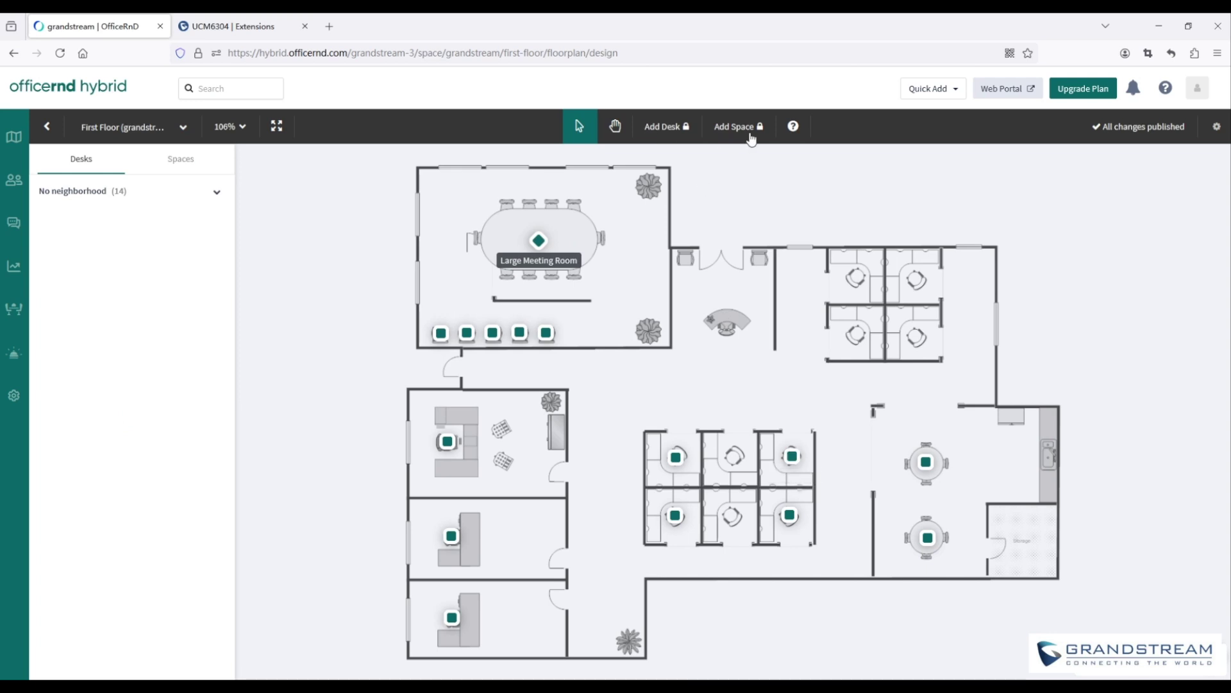
{"action": "left_click", "coordinate": [13, 182]}
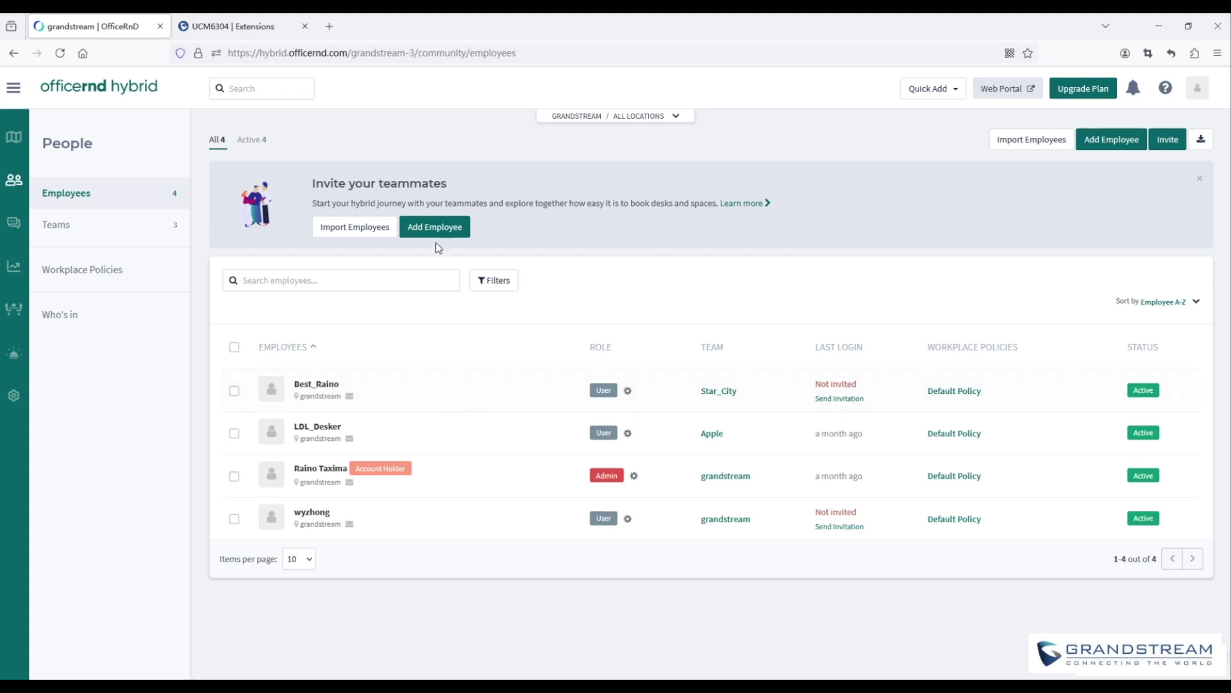
Start a new employee record with Add Employee
{"action": "left_click", "coordinate": [436, 232]}
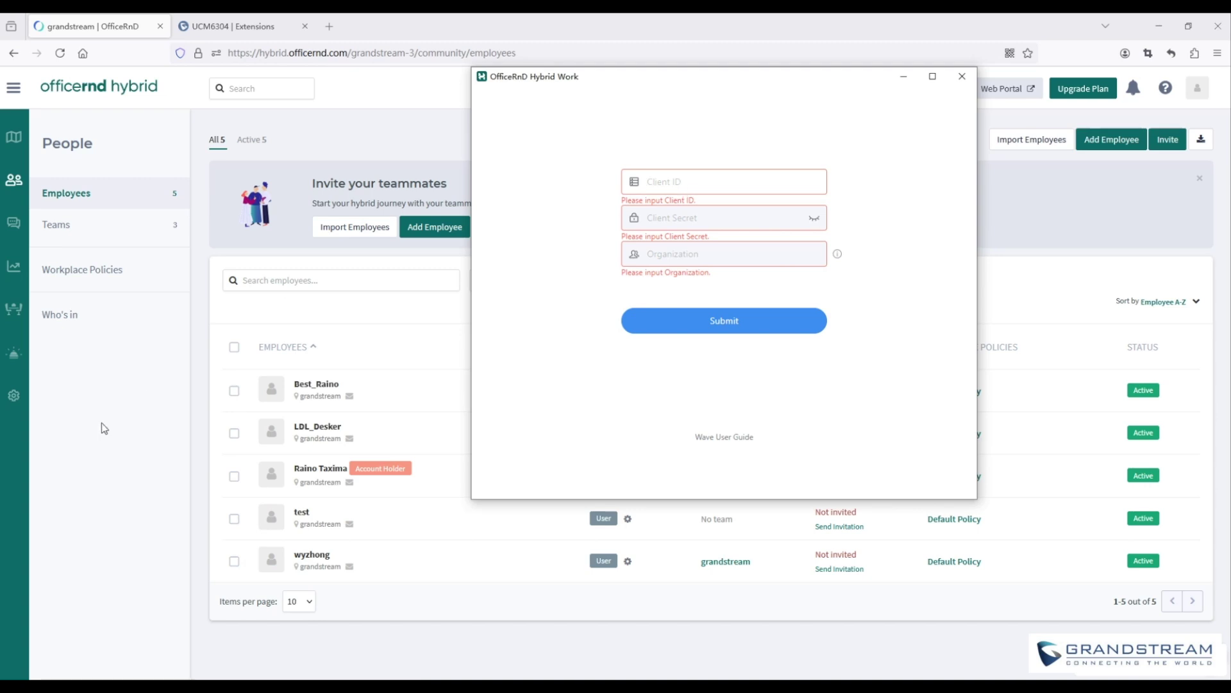
Go to Settings > Advanced Settings > Developer Tools to show the raino application
{"action": "left_click", "coordinate": [13, 395]}
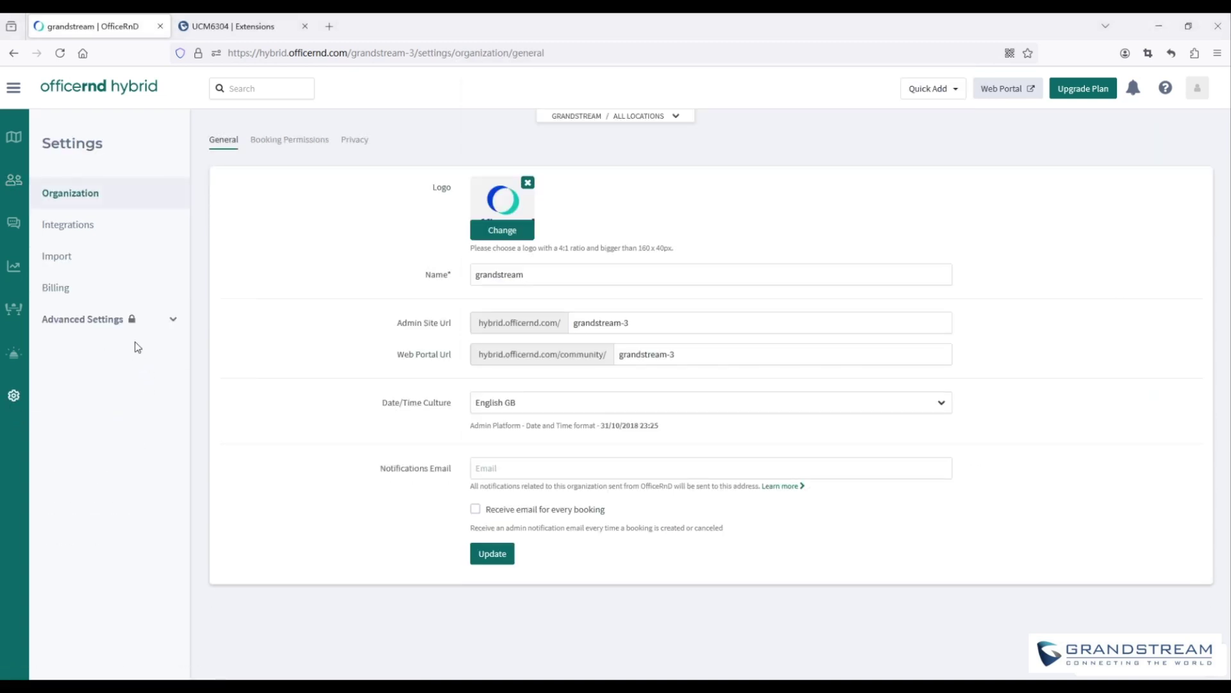
{"action": "left_click", "coordinate": [168, 321]}
{"action": "left_click", "coordinate": [83, 509]}
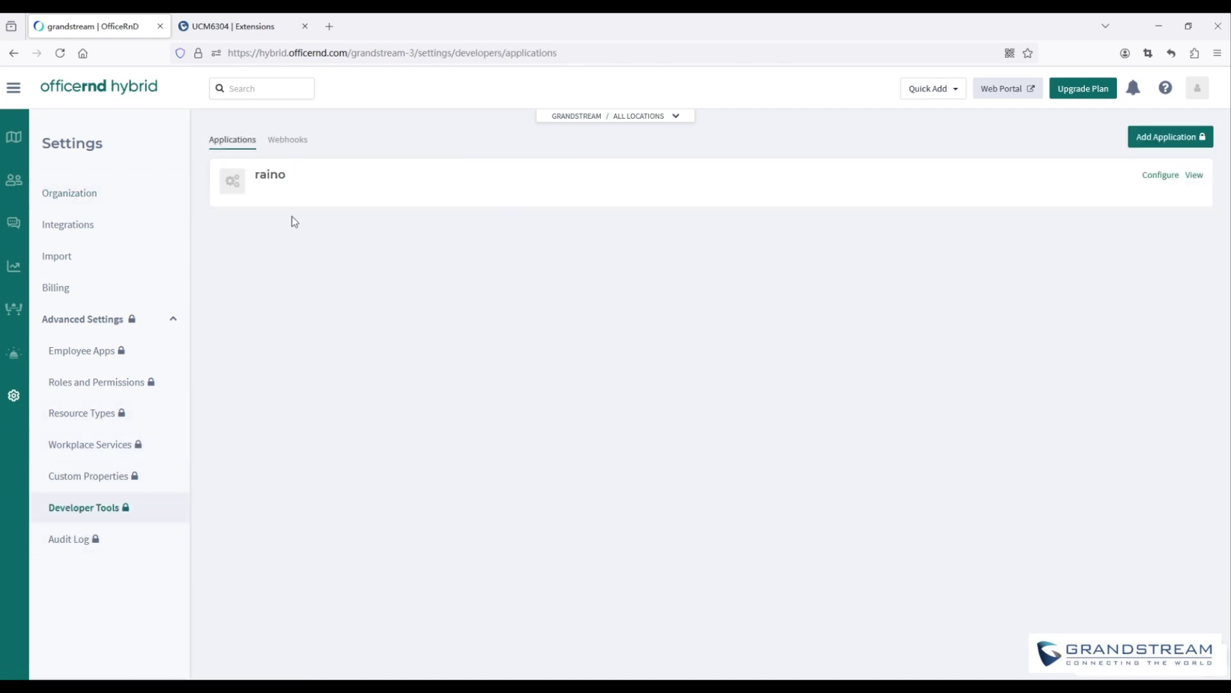
Copy the raino app's Client ID and Client secret into the add-in's sign-in form
{"action": "left_click", "coordinate": [1194, 175]}
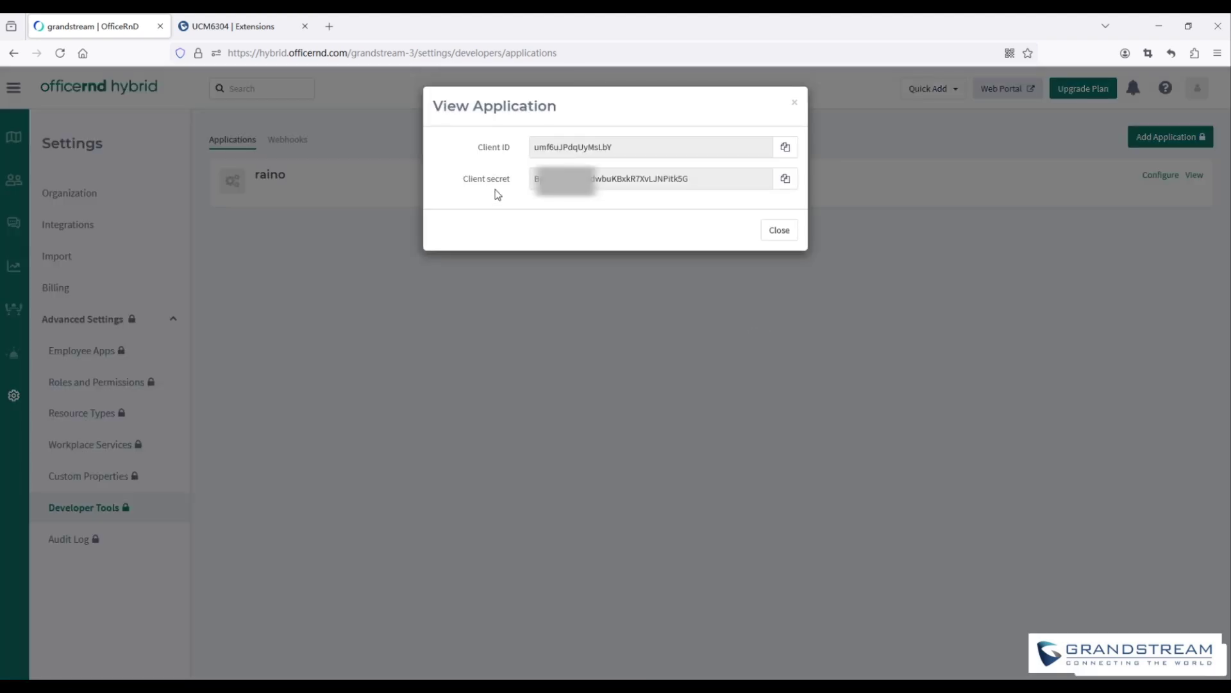
{"action": "left_click", "coordinate": [785, 149]}
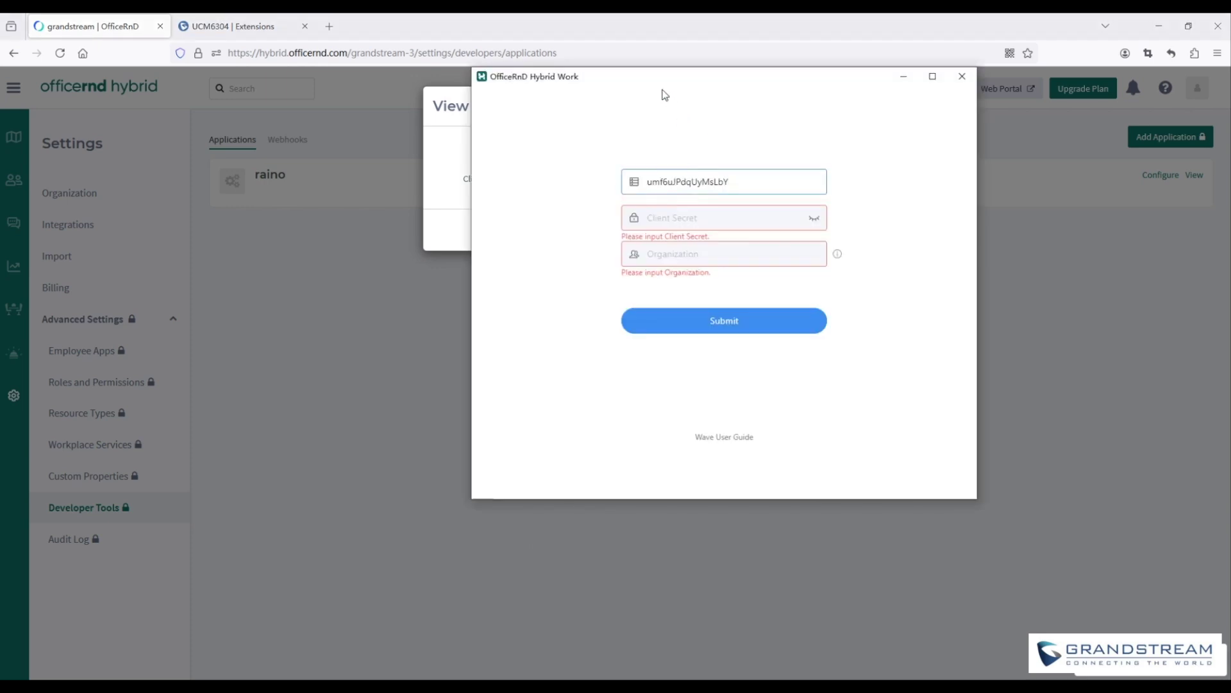
{"action": "left_click_drag", "start_coordinate": [650, 74], "coordinate": [795, 93]}
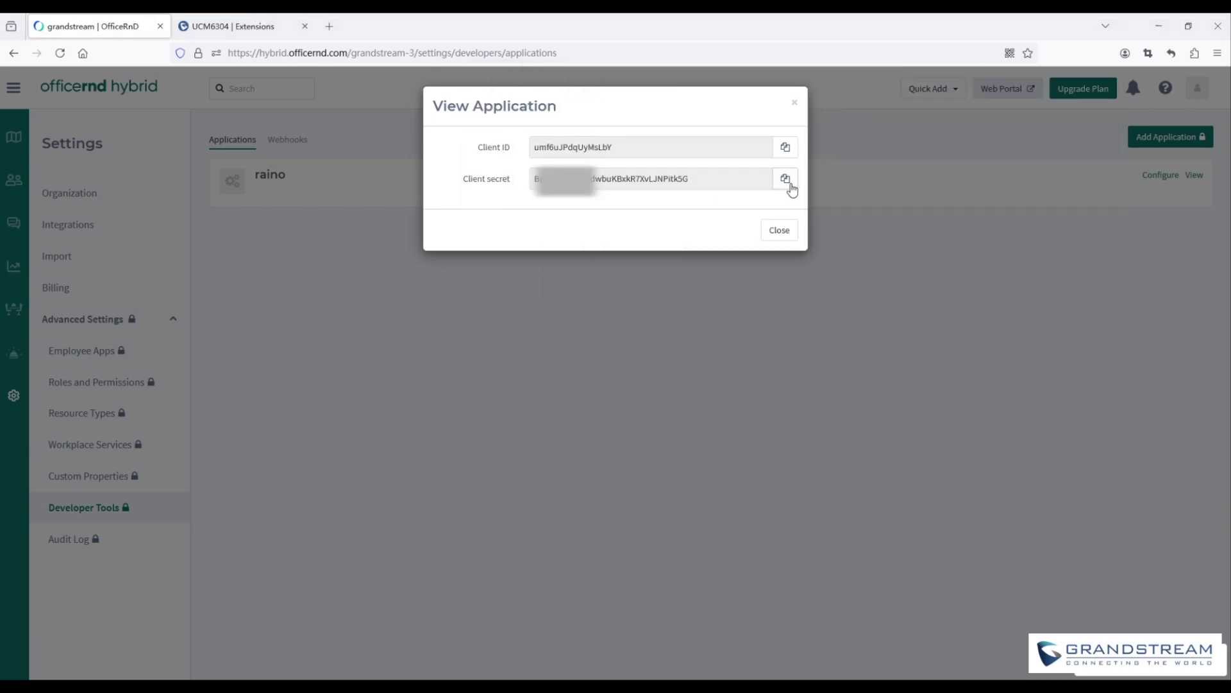
{"action": "left_click", "coordinate": [784, 179]}
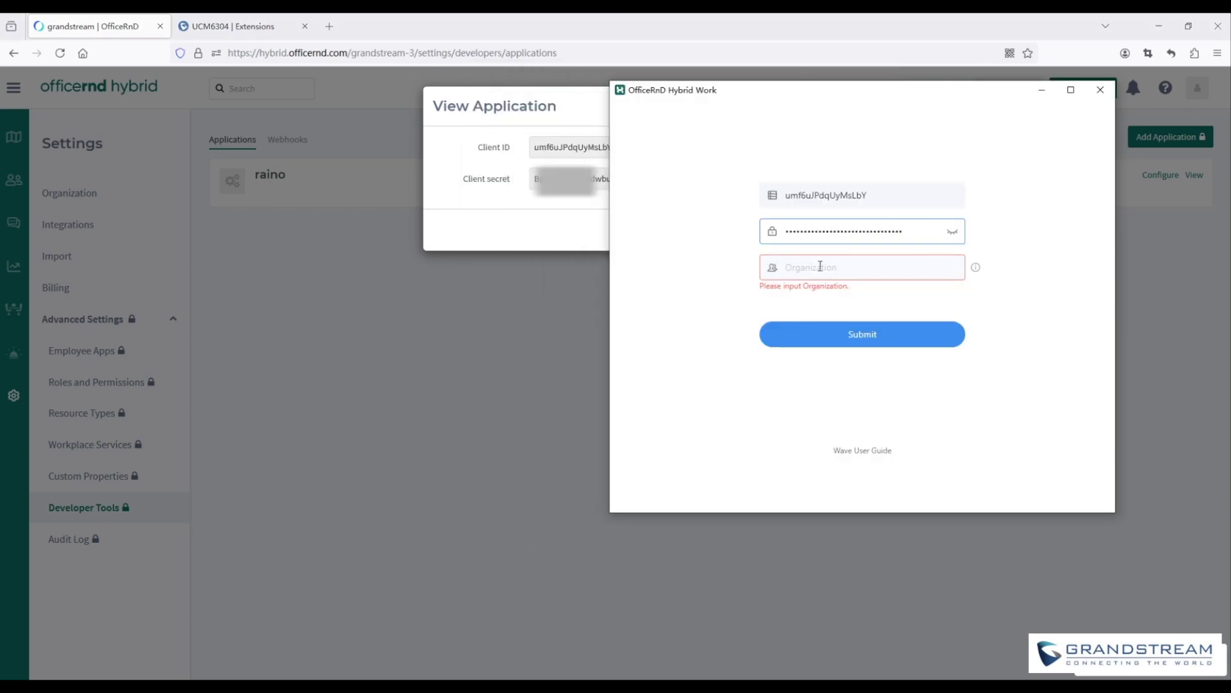
{"action": "left_click", "coordinate": [820, 266]}
{"action": "left_click", "coordinate": [363, 360]}
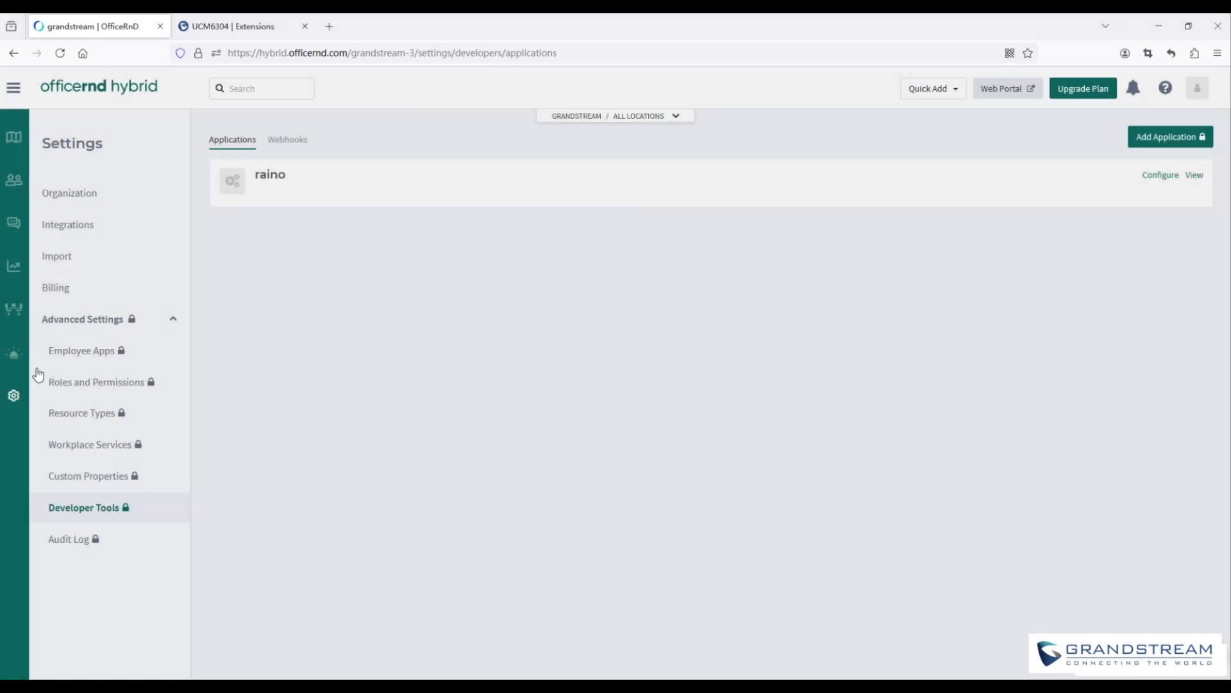
Paste admin site name grandstream-3 as Organization, sign in, and open the add-in's Config
{"action": "left_click", "coordinate": [68, 192]}
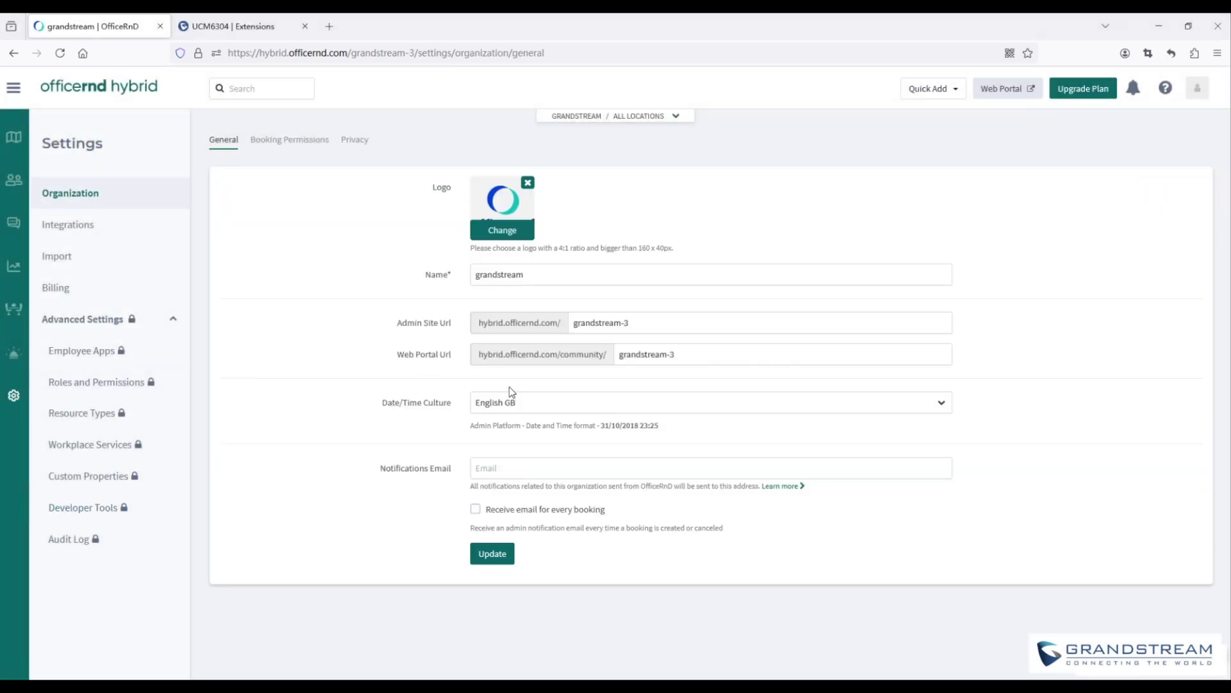
{"action": "left_click_drag", "start_coordinate": [644, 326], "coordinate": [576, 327]}
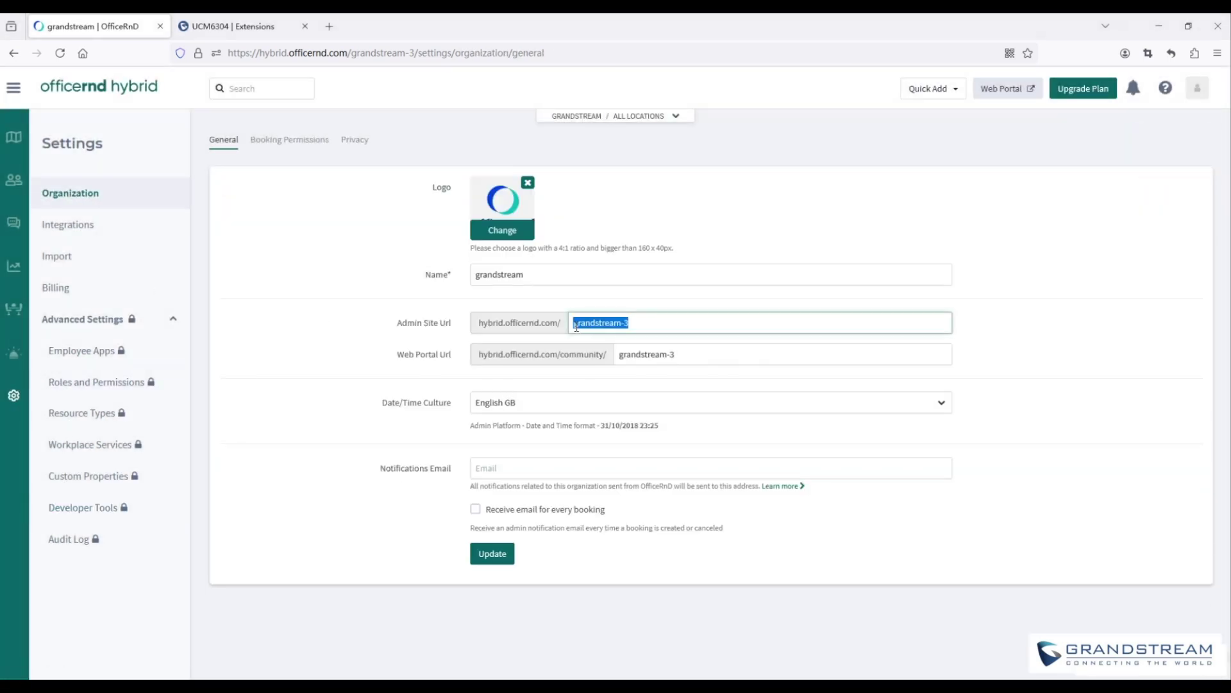
{"action": "key", "text": "ctrl+c"}
{"action": "key", "text": "alt+Tab"}
{"action": "key", "text": "ctrl+v"}
{"action": "left_click", "coordinate": [833, 337]}
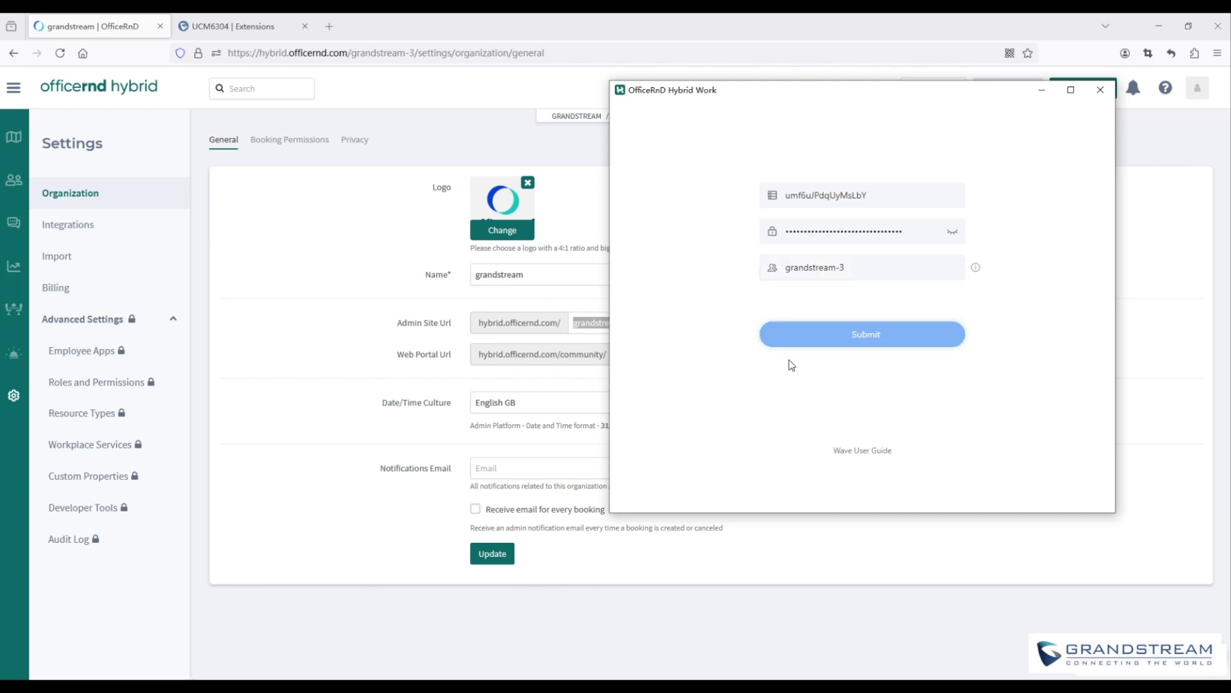
{"action": "left_click", "coordinate": [756, 116]}
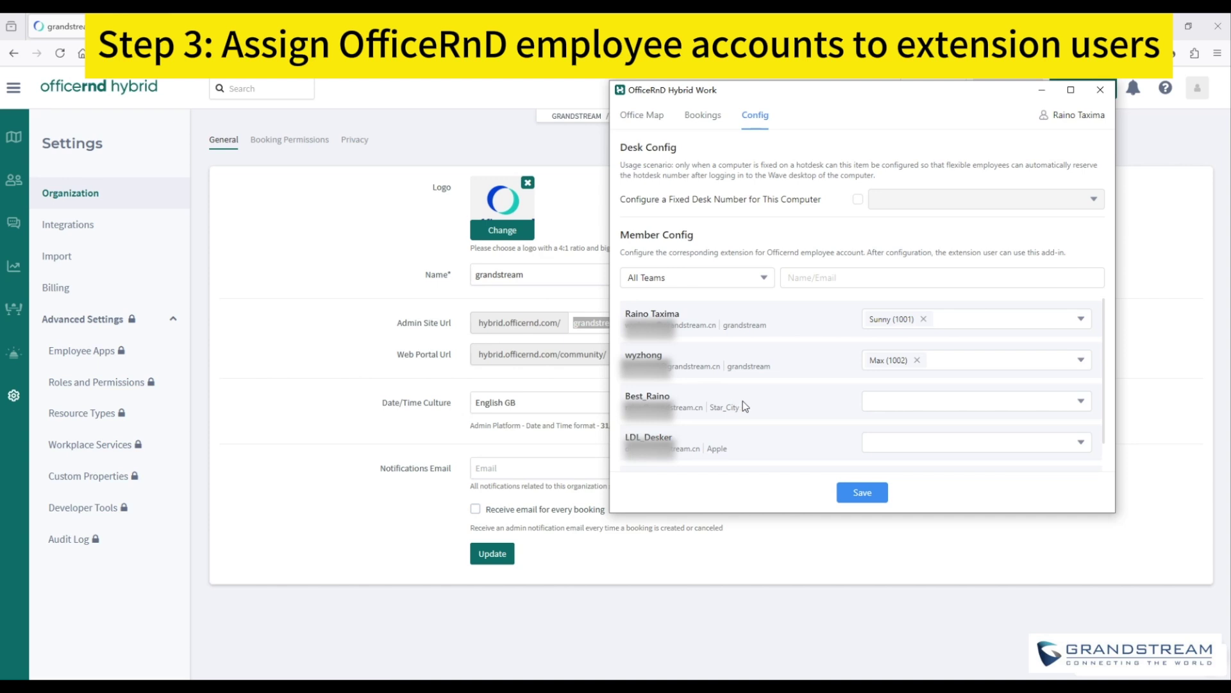
In Member Config, assign extension 1188 to the test member
{"action": "scroll", "coordinate": [885, 402], "scroll_direction": "down", "scroll_amount": 1}
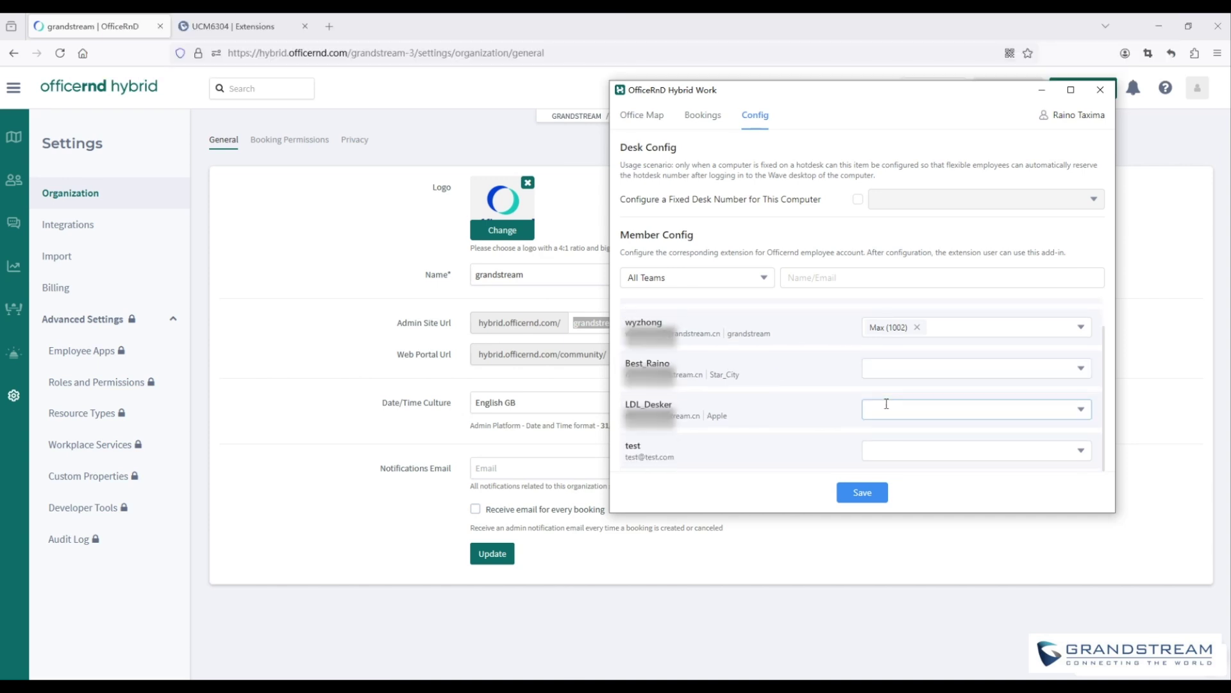
{"action": "scroll", "coordinate": [886, 403], "scroll_direction": "up", "scroll_amount": 1}
{"action": "scroll", "coordinate": [755, 414], "scroll_direction": "down", "scroll_amount": 1}
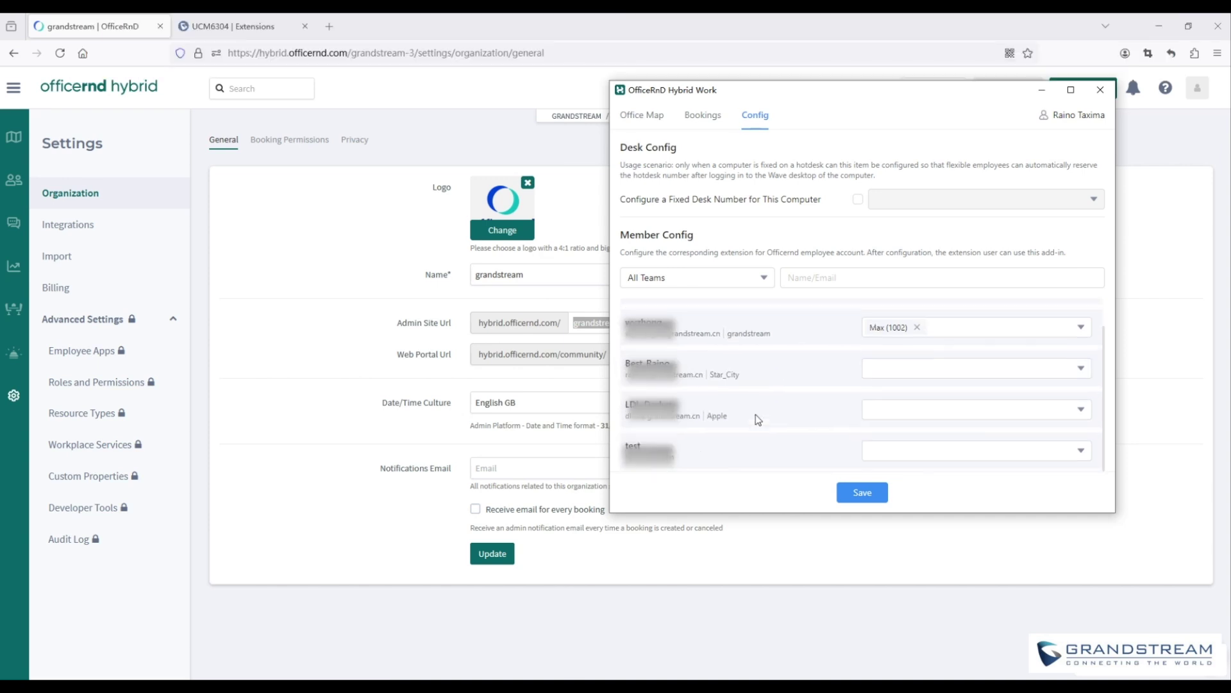
{"action": "left_click", "coordinate": [899, 449]}
{"action": "left_click", "coordinate": [897, 475]}
{"action": "scroll", "coordinate": [817, 418], "scroll_direction": "up", "scroll_amount": 1}
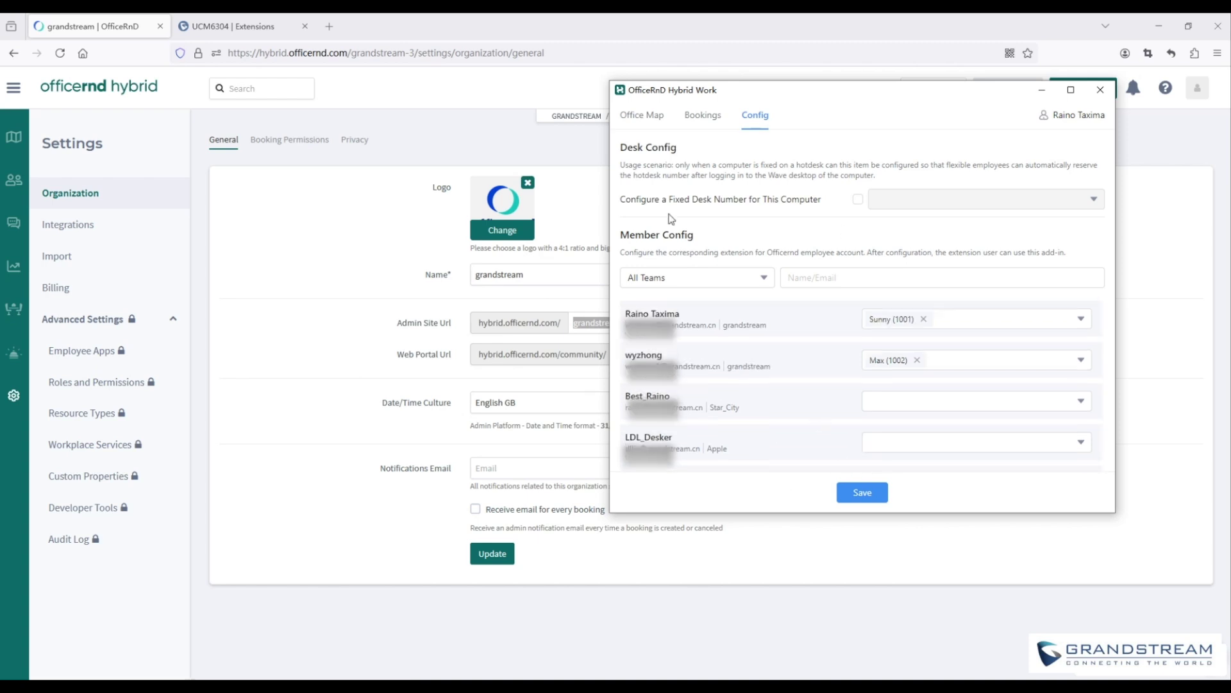
Enable a fixed desk number for this computer and choose First Floor Hotdesk 1-5
{"action": "left_click_drag", "start_coordinate": [624, 165], "coordinate": [819, 200]}
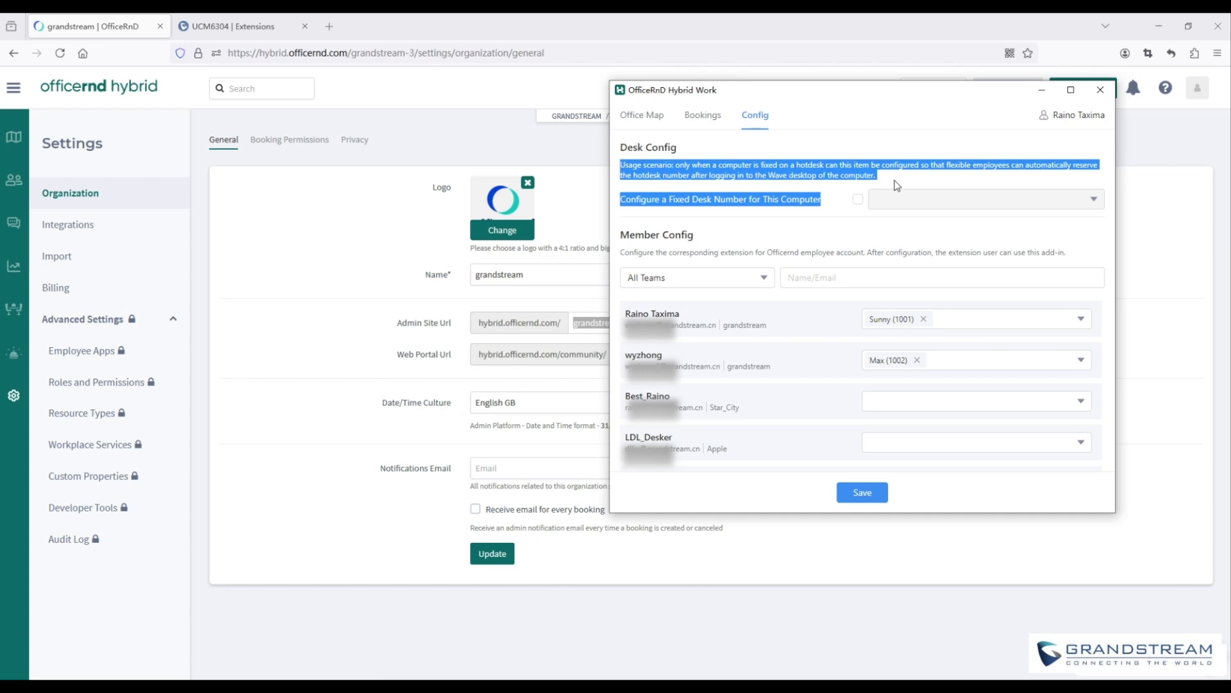
{"action": "left_click", "coordinate": [896, 186]}
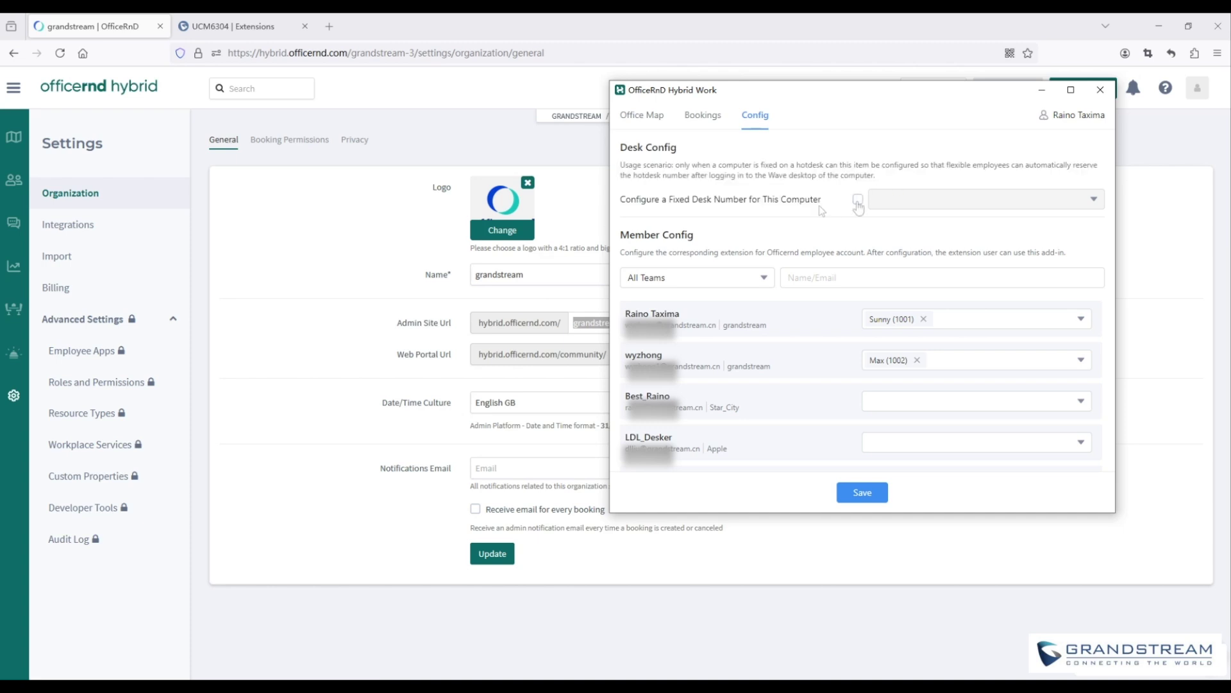
{"action": "left_click", "coordinate": [858, 199]}
{"action": "left_click", "coordinate": [899, 195]}
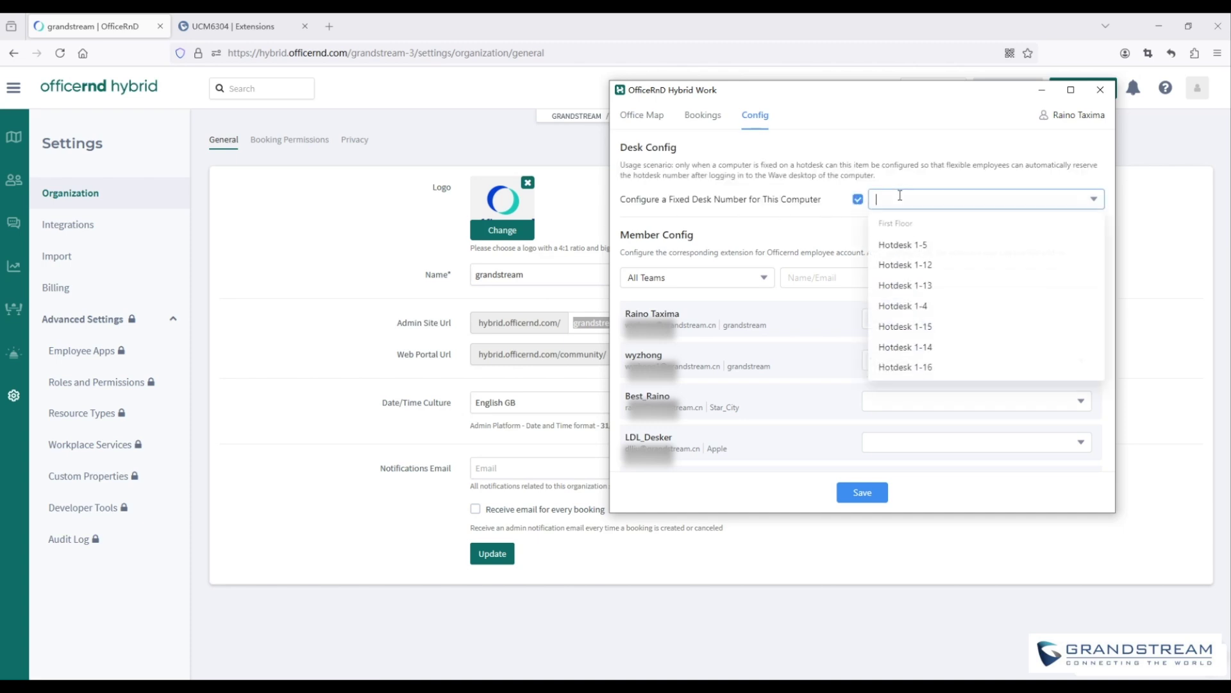
{"action": "left_click", "coordinate": [916, 249]}
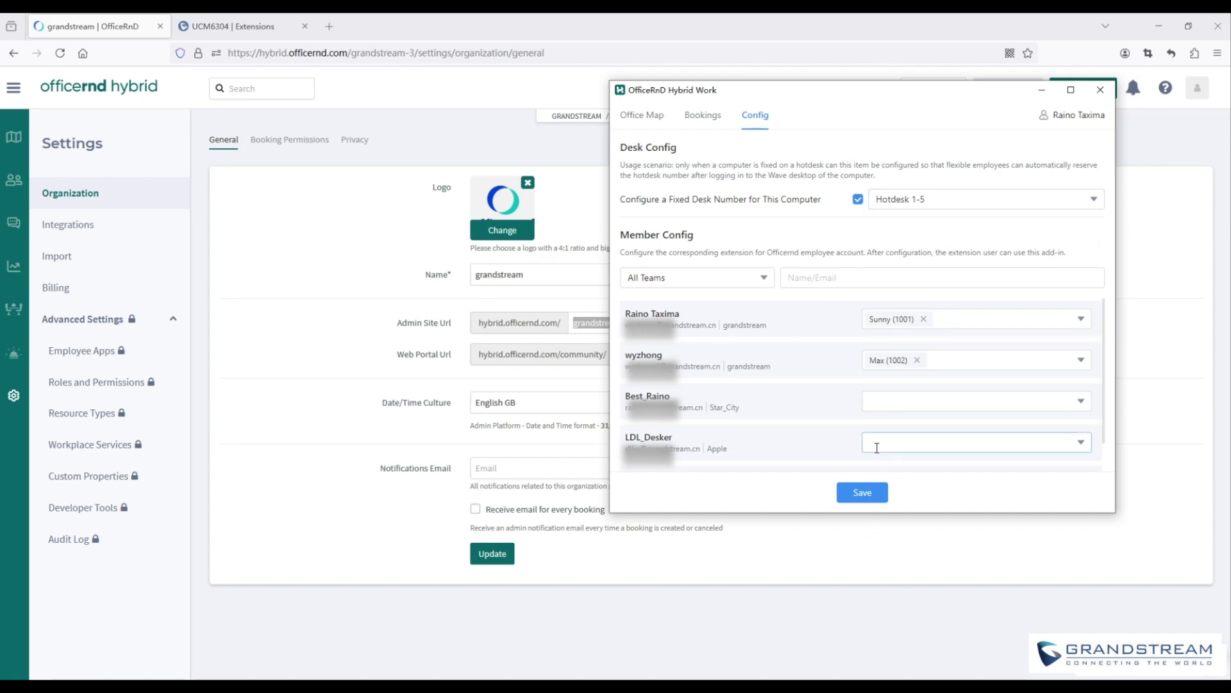
Save the add-in configuration and log back in to Wave as extension 1001
{"action": "left_click", "coordinate": [862, 493]}
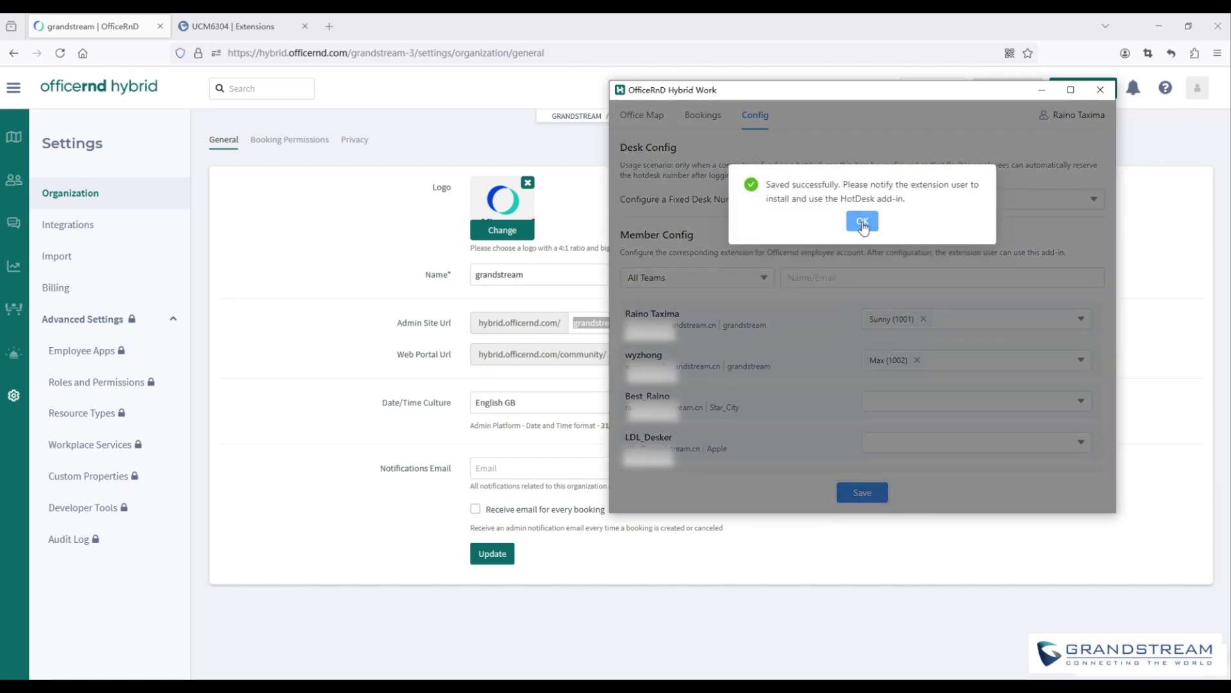
{"action": "left_click", "coordinate": [863, 221]}
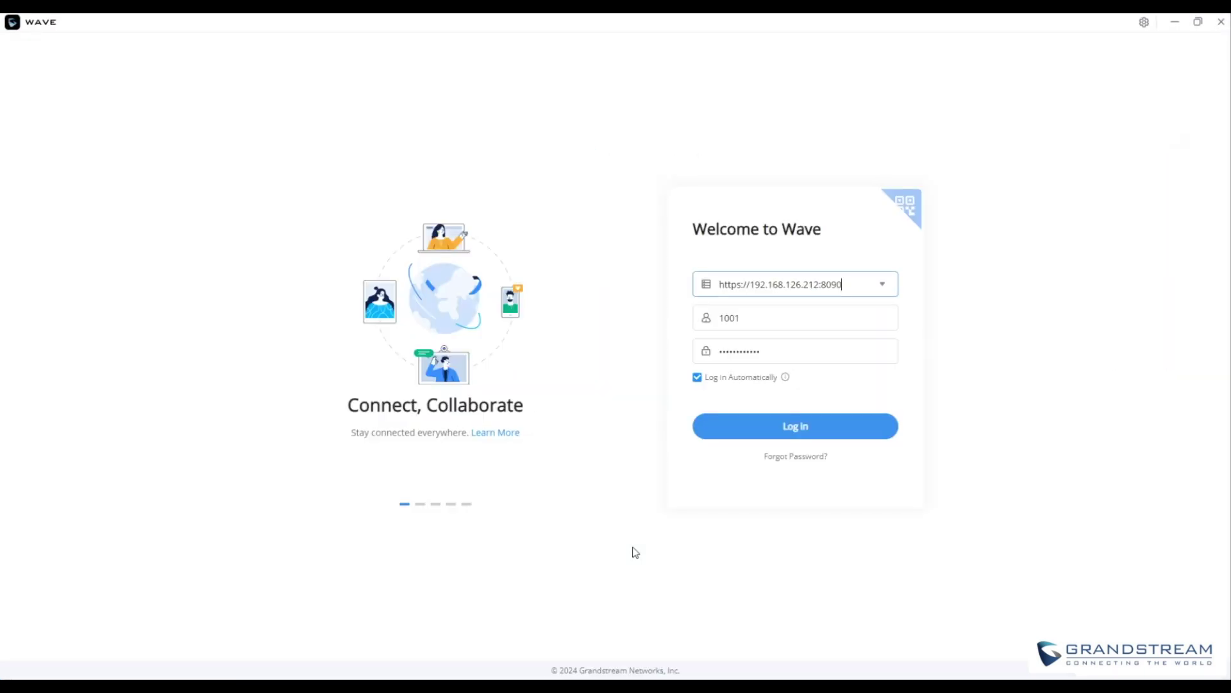
{"action": "left_click", "coordinate": [824, 429]}
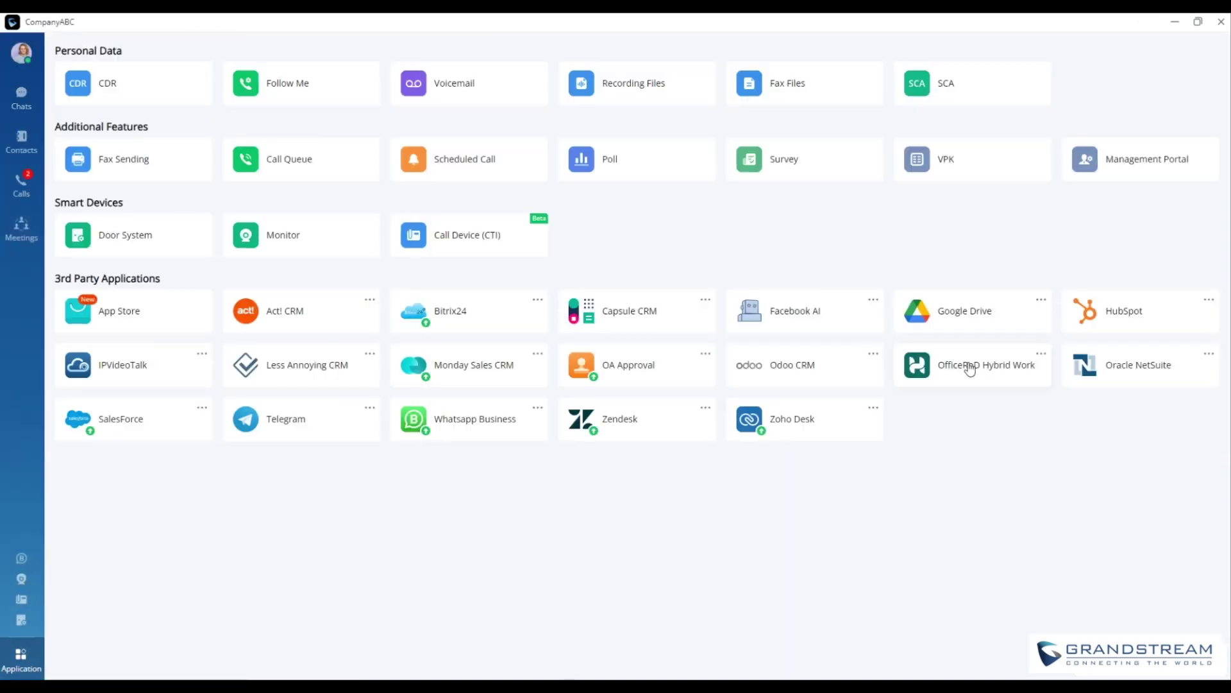
Open OfficeRnD Hybrid Work and view the 09:00–19:00 Sep 10 booking on Hotdesk 1-5
{"action": "left_click", "coordinate": [970, 369]}
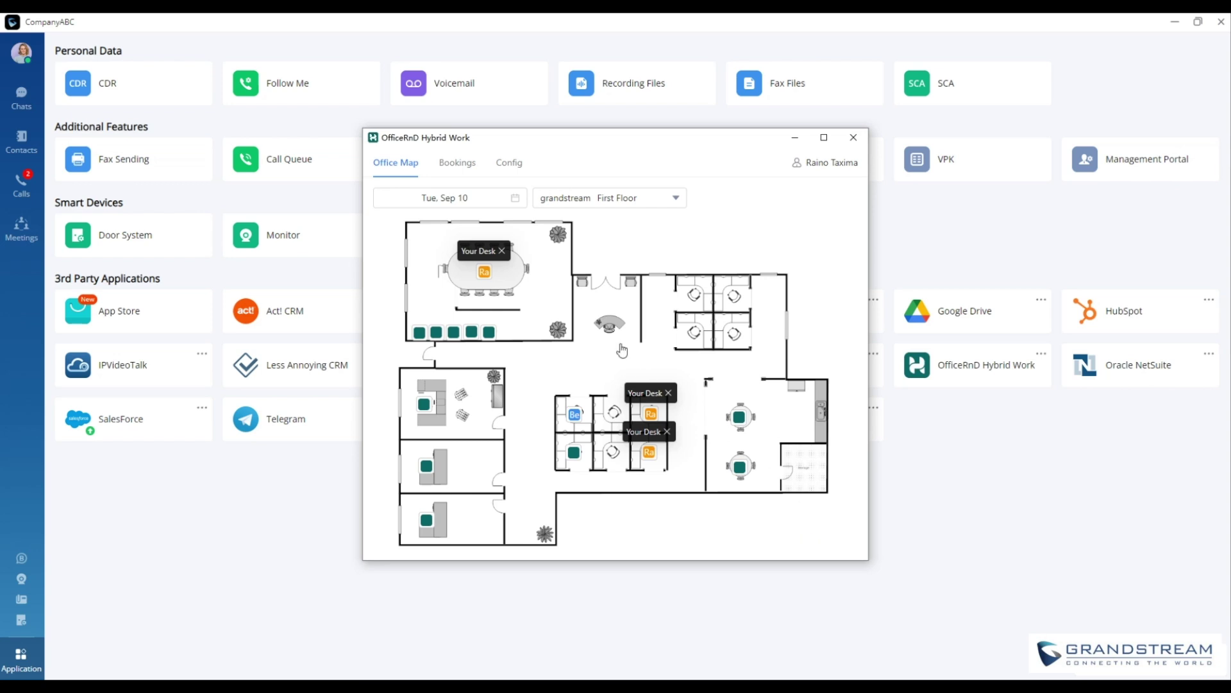
{"action": "left_click", "coordinate": [649, 454]}
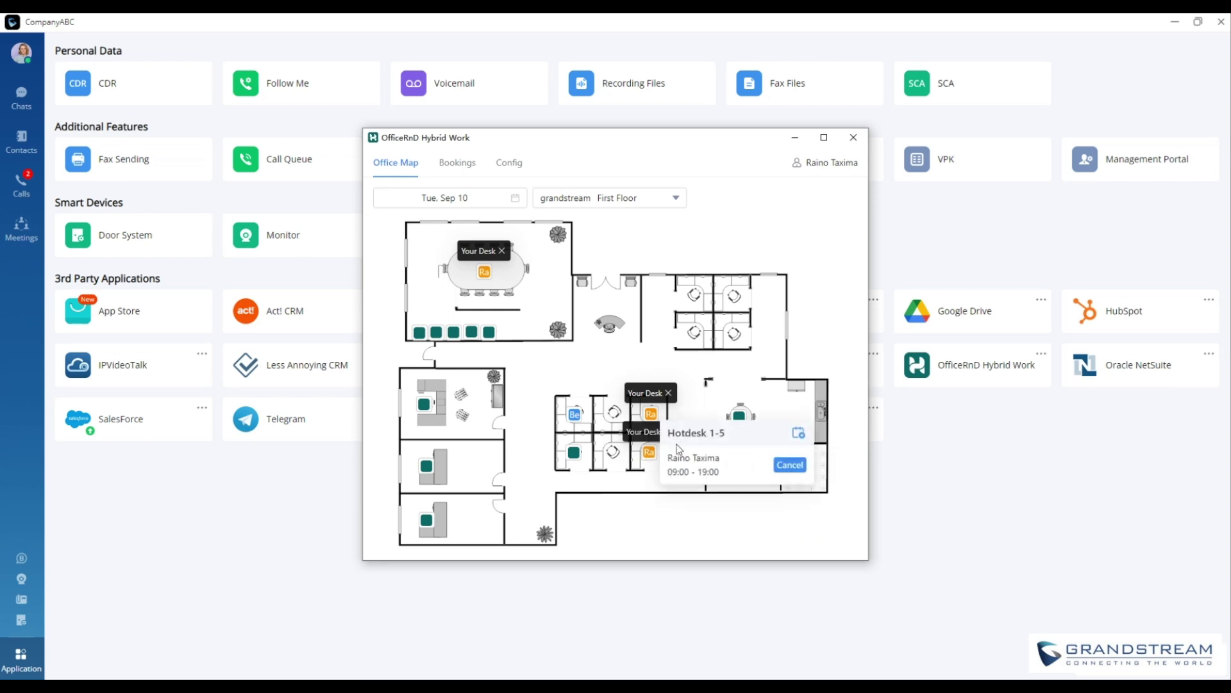